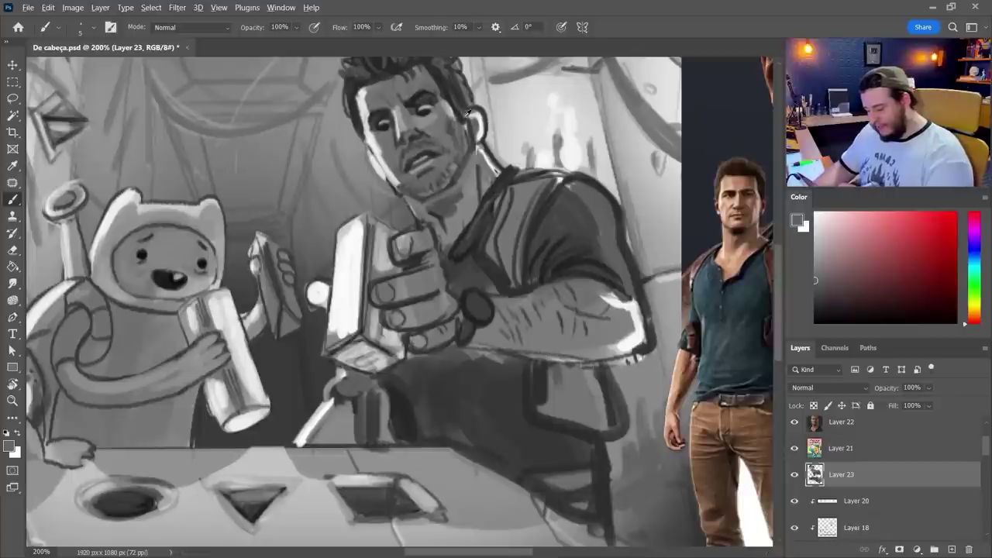
- Shade the neck beneath Nathan Drake's chin with a dark grey sampled from the painting
alt+click(463, 116)
alt+click(489, 179)
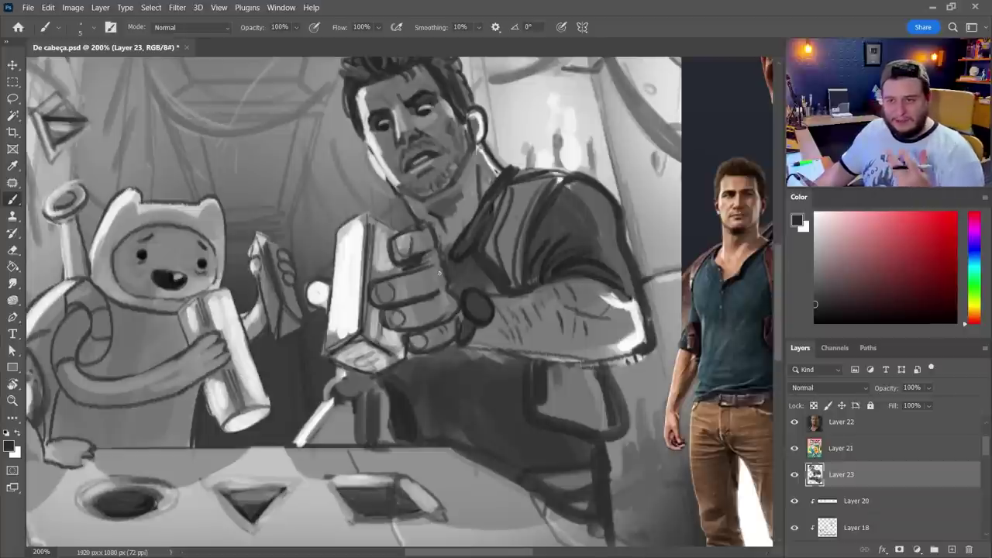
mouse_move(406, 203)
mouse_down()
mouse_move(448, 193)
mouse_move(453, 209)
mouse_up()
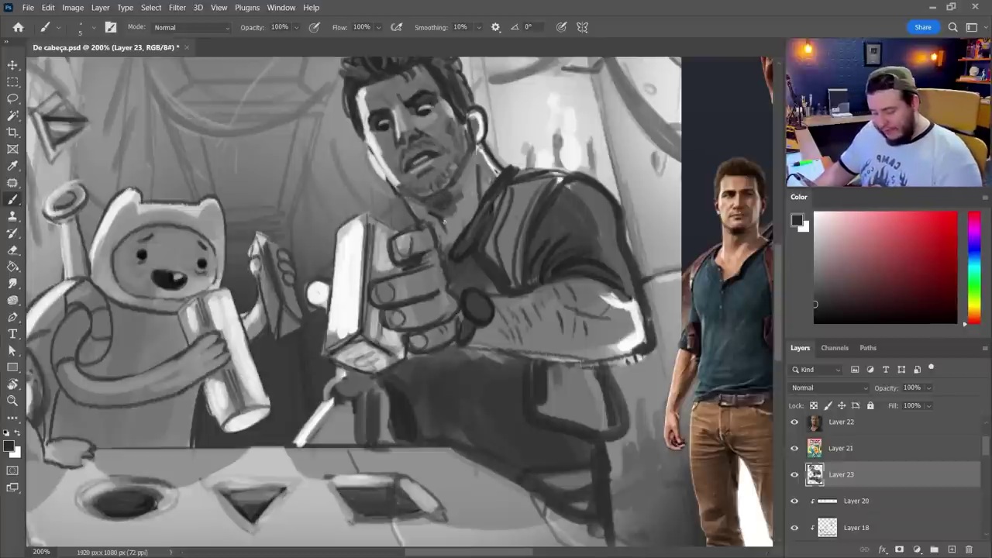
- Refine the shading around Nathan Drake's nose and mouth with sampled greys and add white accents to his eyes
drag(613, 368, 482, 459)
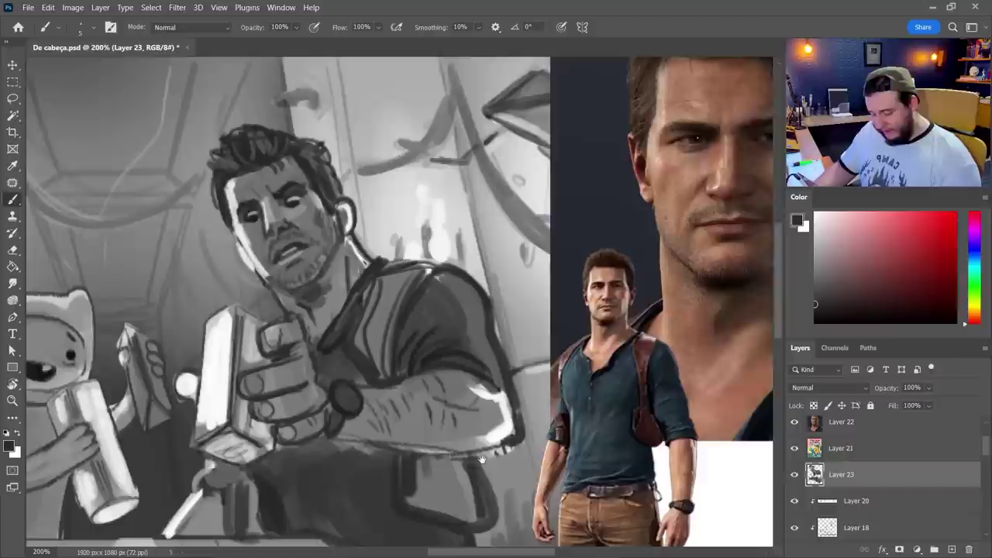
alt+click(281, 267)
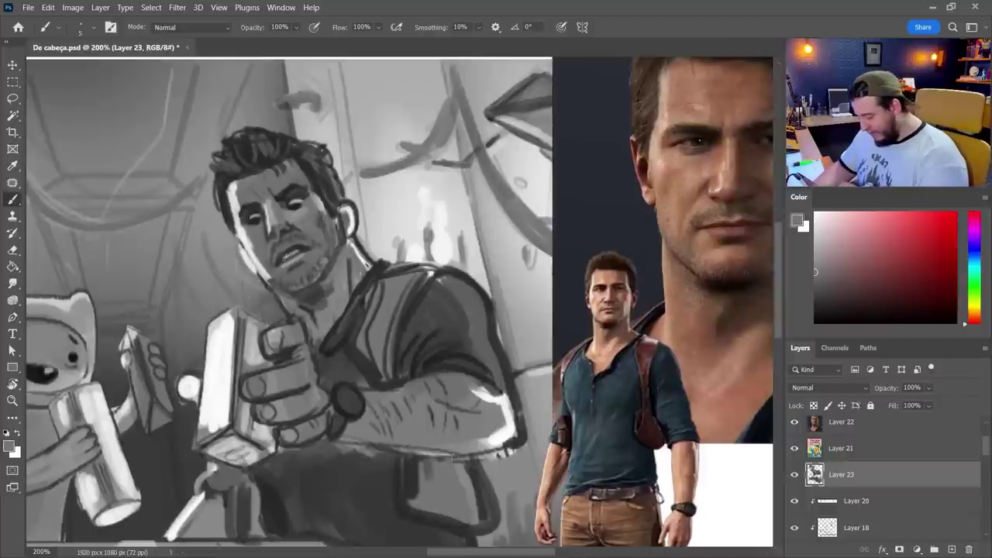
alt+click(281, 253)
alt+click(282, 259)
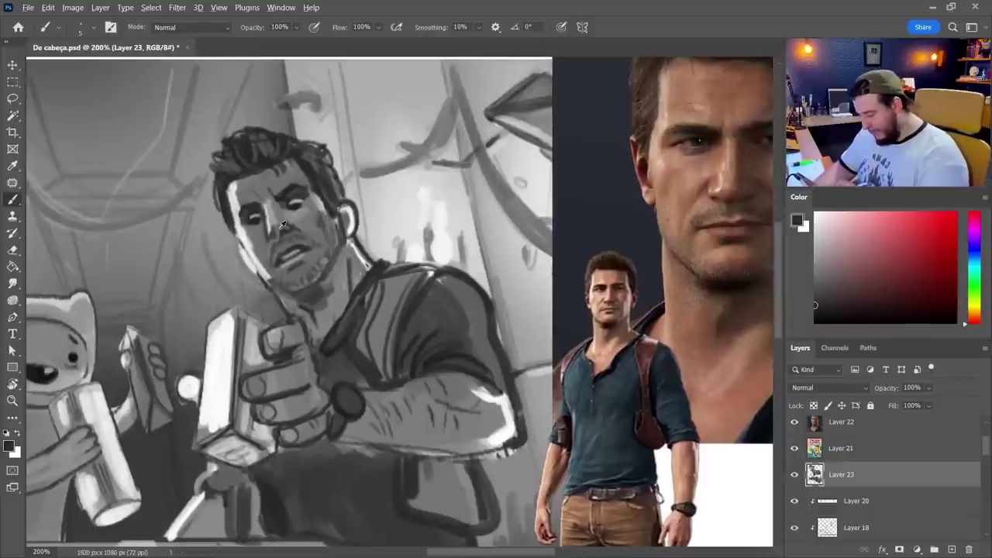
alt+click(281, 228)
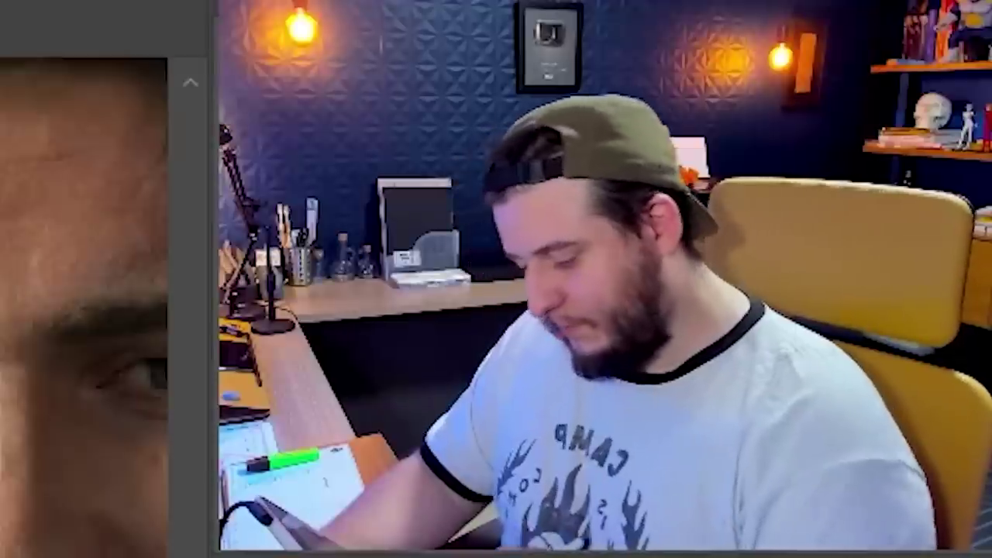
key(ctrl+minus)
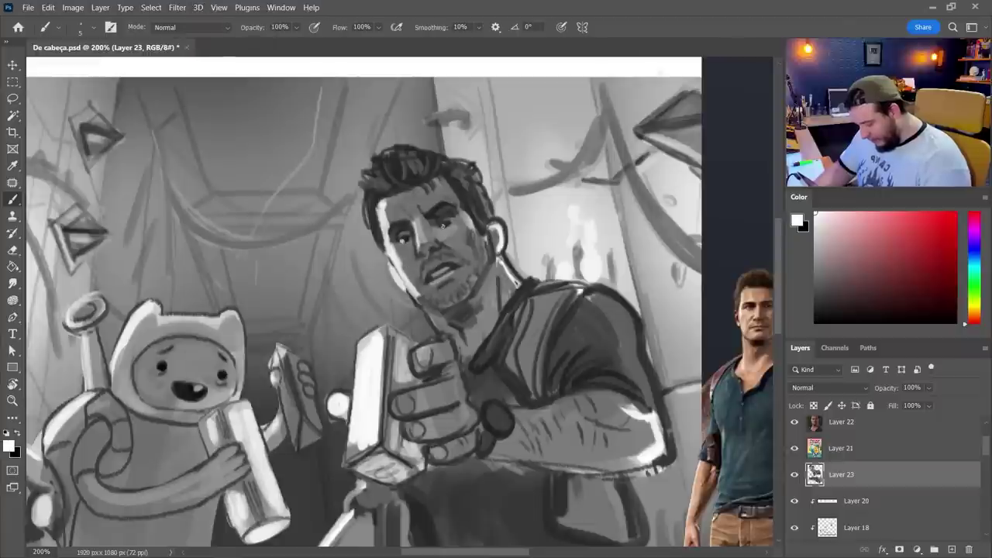
- Tone down the whites of Nathan Drake's eyes and the area beneath them with greys sampled from his face
key(z)
alt+click(485, 419)
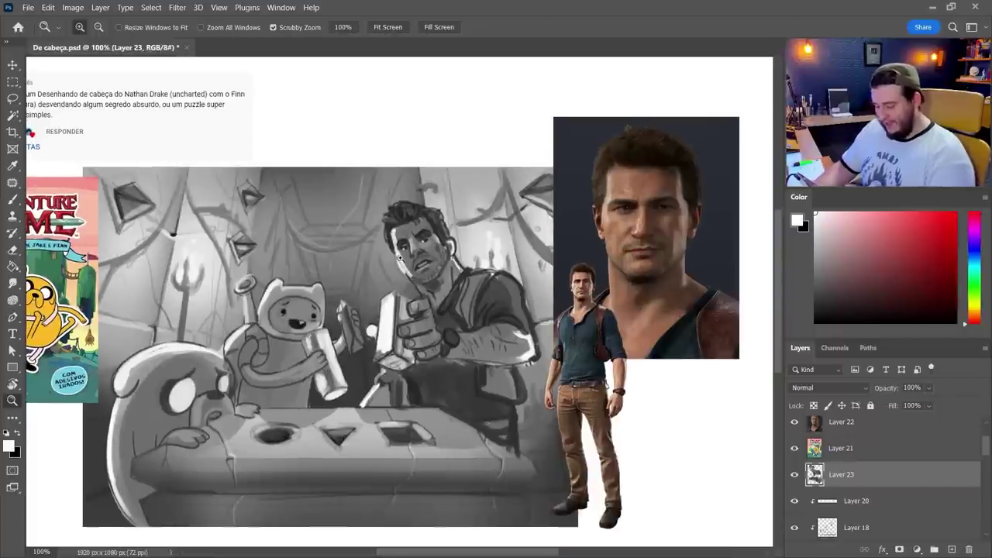
click(398, 236)
key(b)
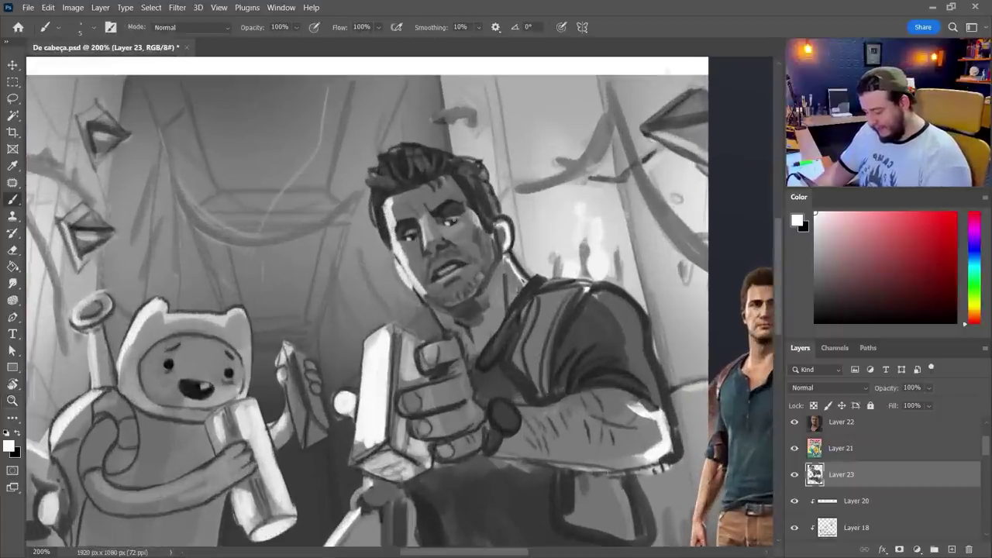
alt+click(444, 223)
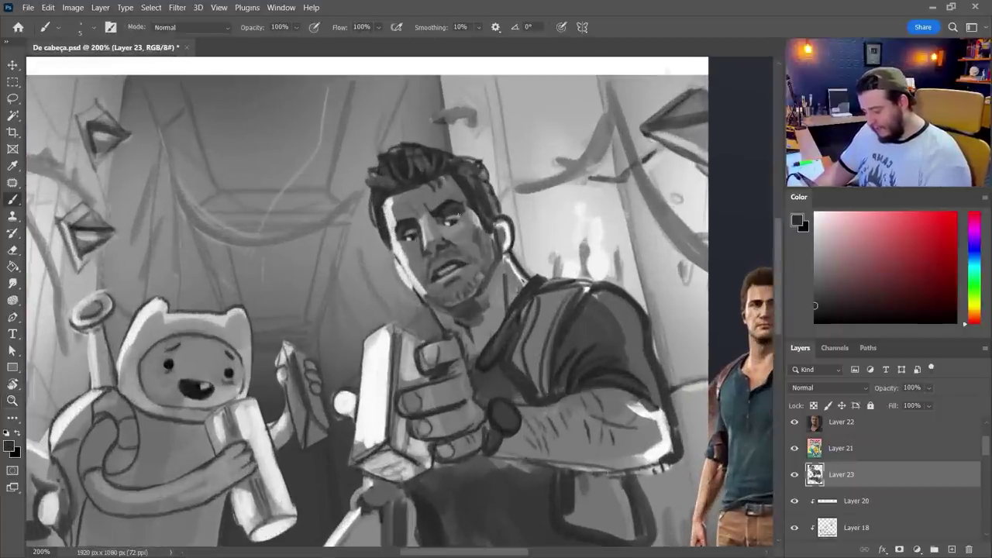
drag(456, 215, 440, 220)
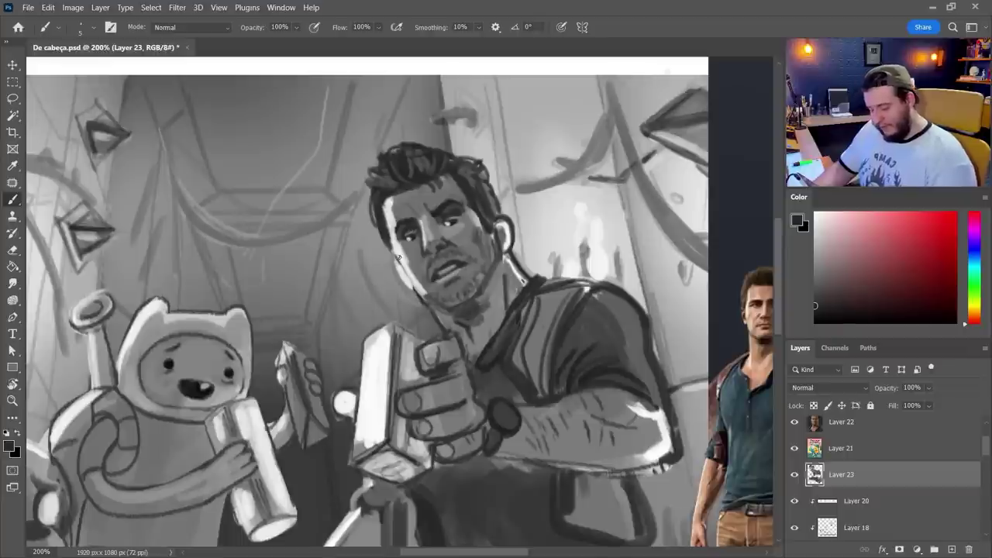
alt+click(414, 229)
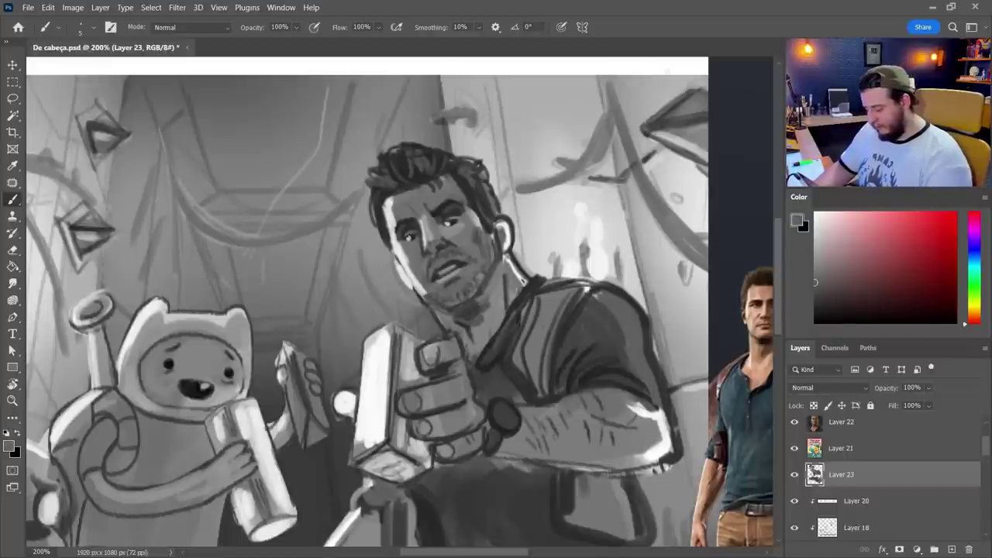
drag(413, 234, 411, 253)
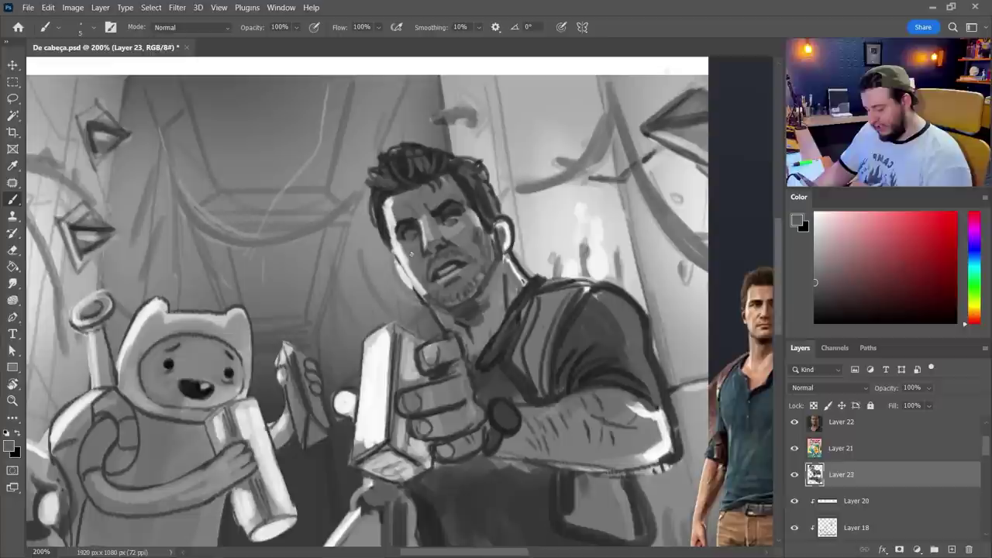
- Redefine Nathan Drake's eyelids and irises with small strokes of sampled dark and mid greys
alt+click(419, 208)
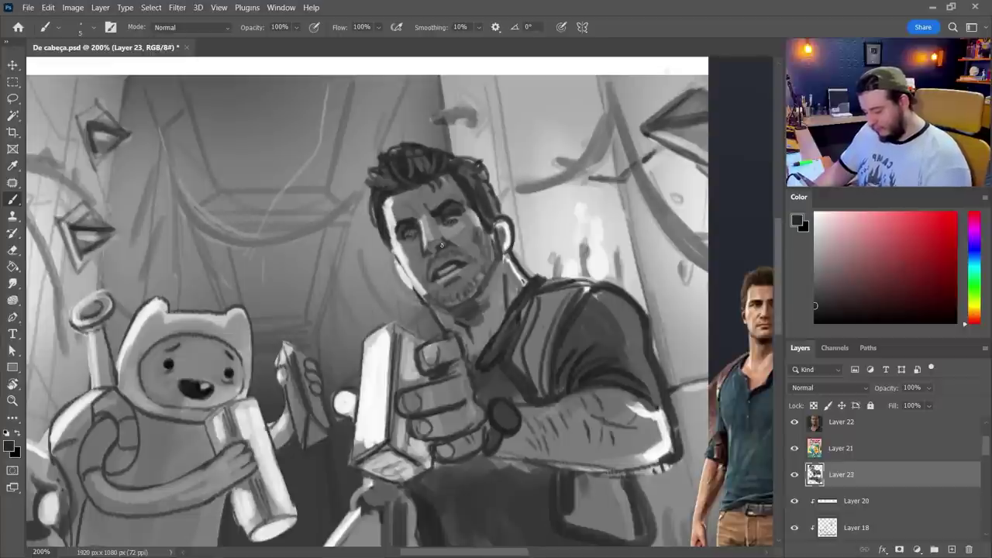
alt+click(439, 236)
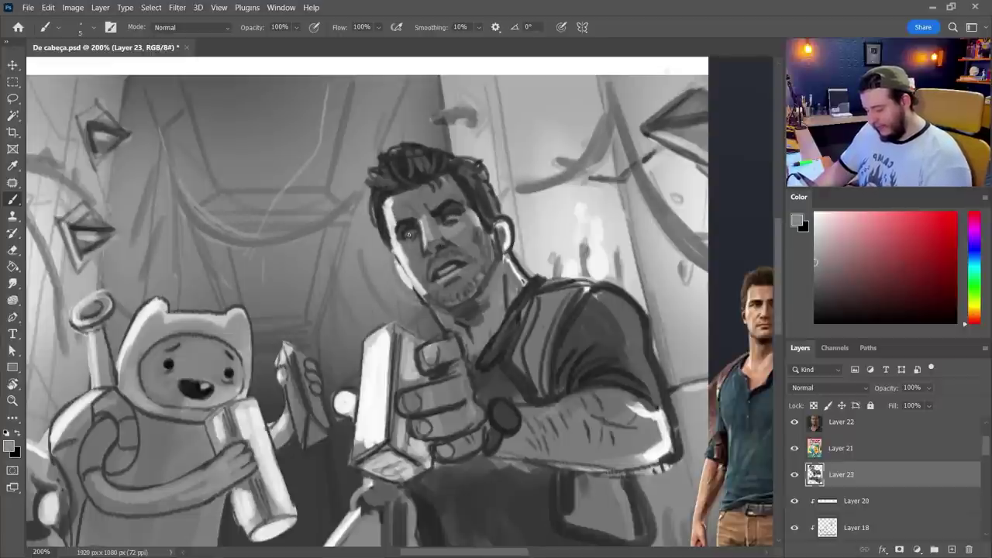
alt+click(416, 223)
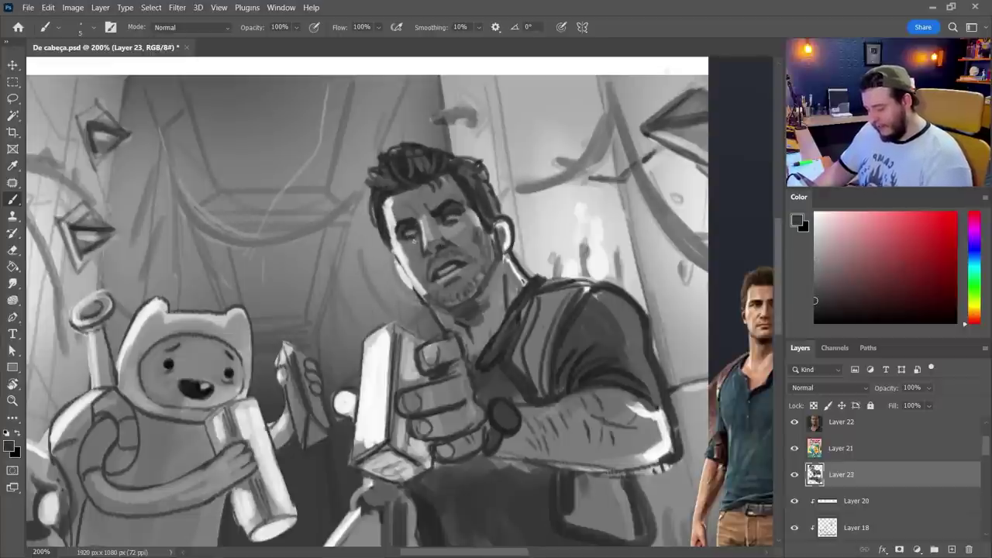
drag(444, 221, 450, 223)
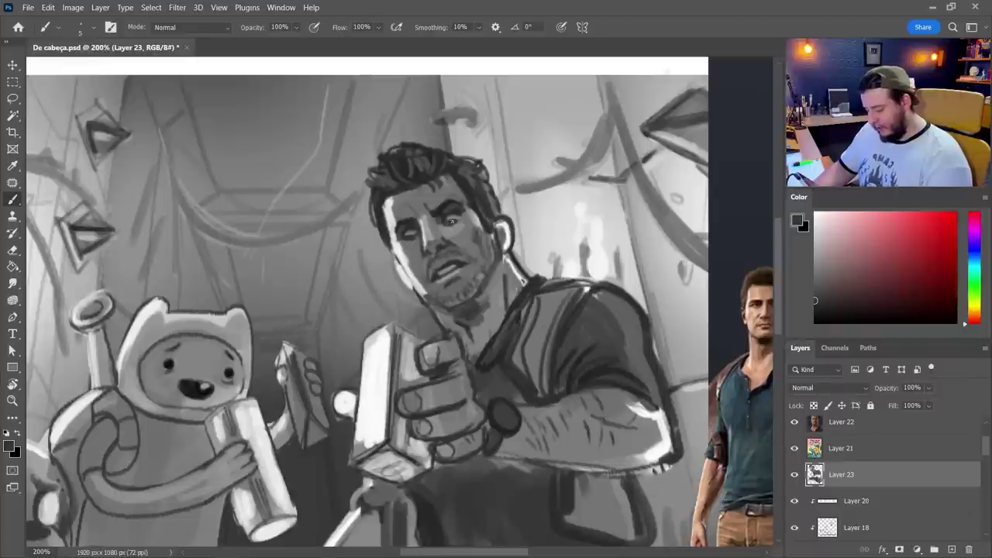
alt+click(457, 220)
alt+click(458, 220)
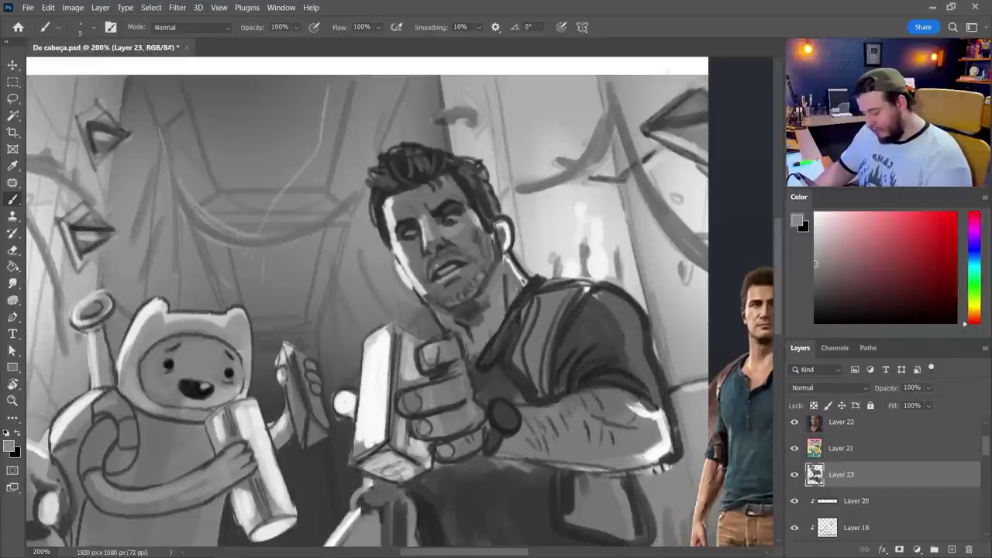
alt+click(452, 222)
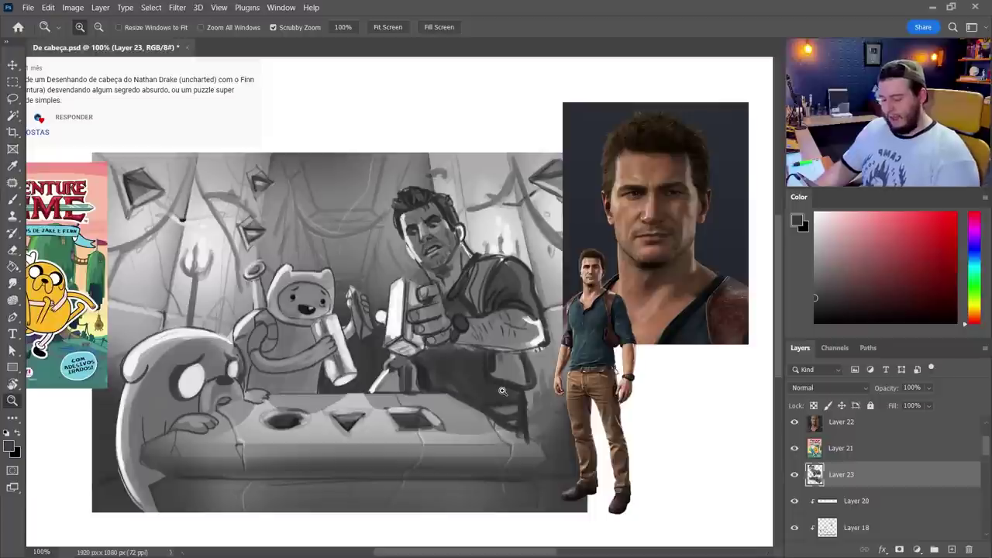
- Paint light rim highlights and dark grey strands into the front of Nathan Drake's hair using sampled tones
key(b)
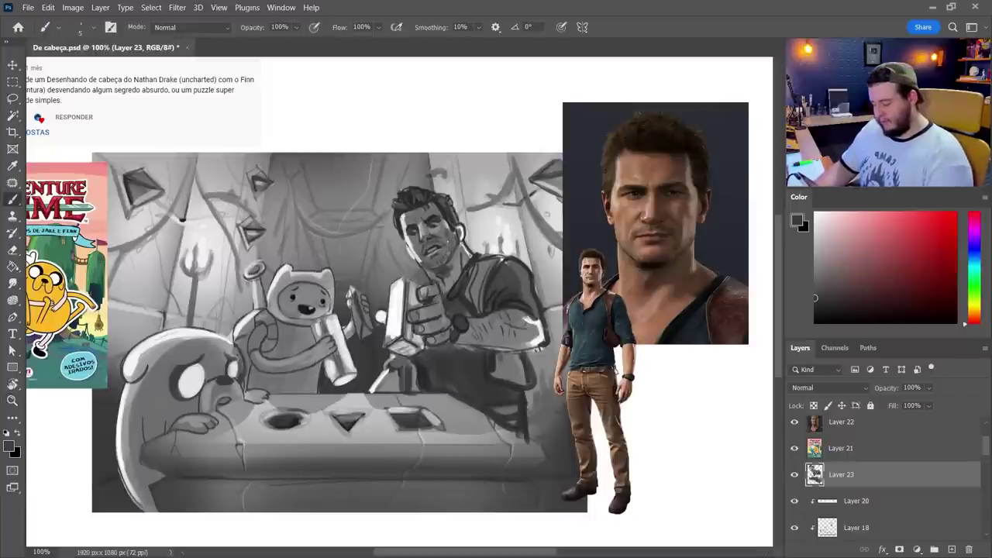
alt+click(416, 219)
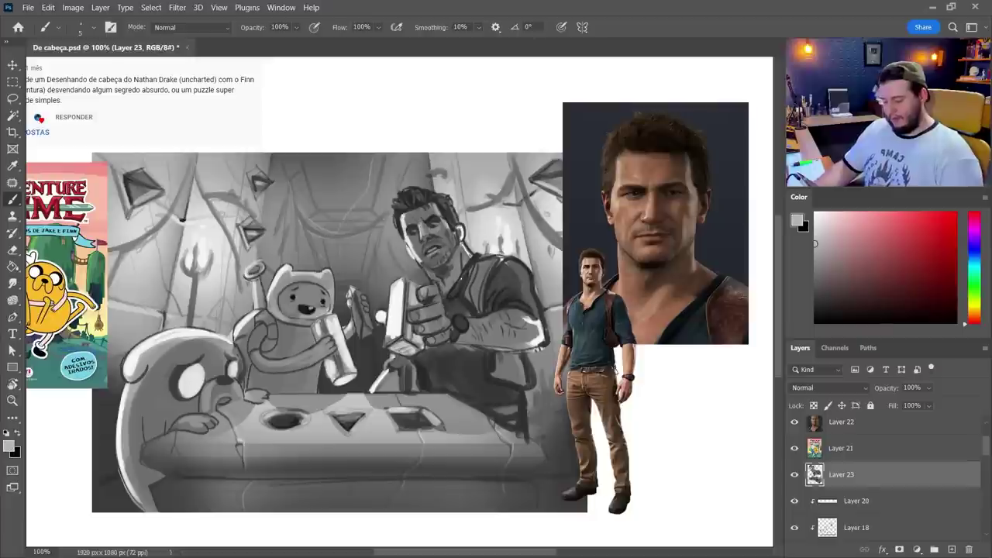
alt+click(404, 212)
alt+click(416, 203)
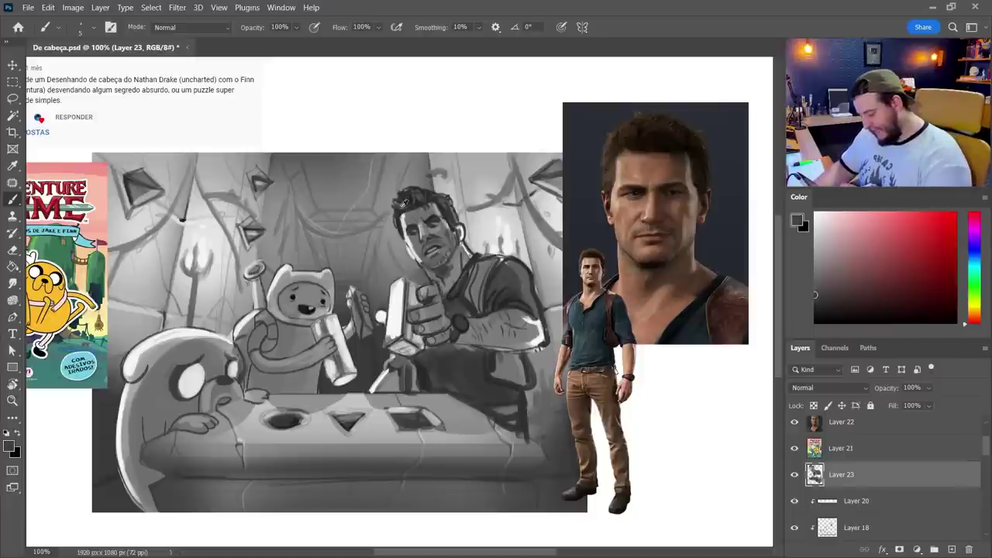
alt+click(407, 239)
drag(396, 212, 401, 234)
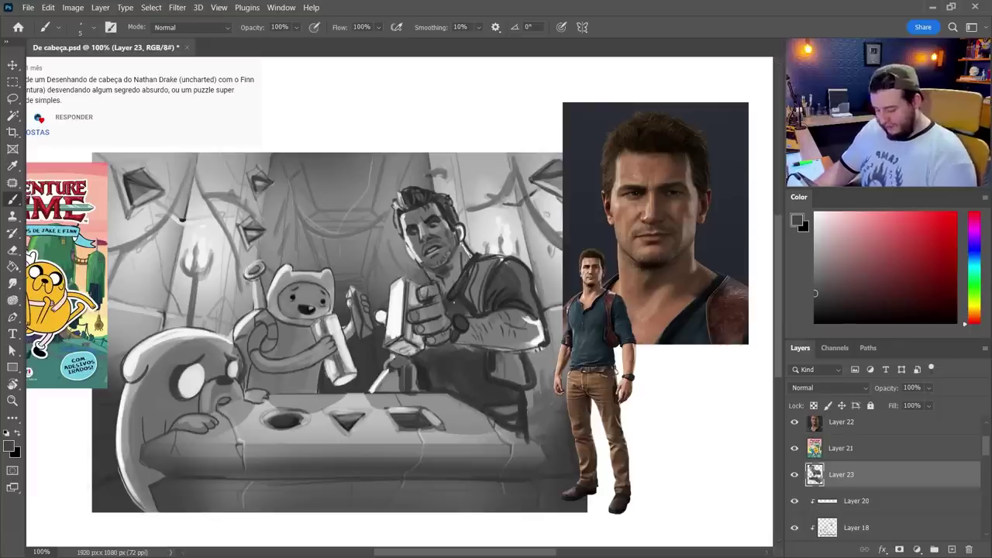
- Shade Nathan Drake's neck, open collar and the gear at his hip with sampled dark greys
alt+click(453, 280)
drag(450, 292, 446, 306)
drag(462, 271, 449, 308)
alt+click(469, 295)
alt+click(480, 254)
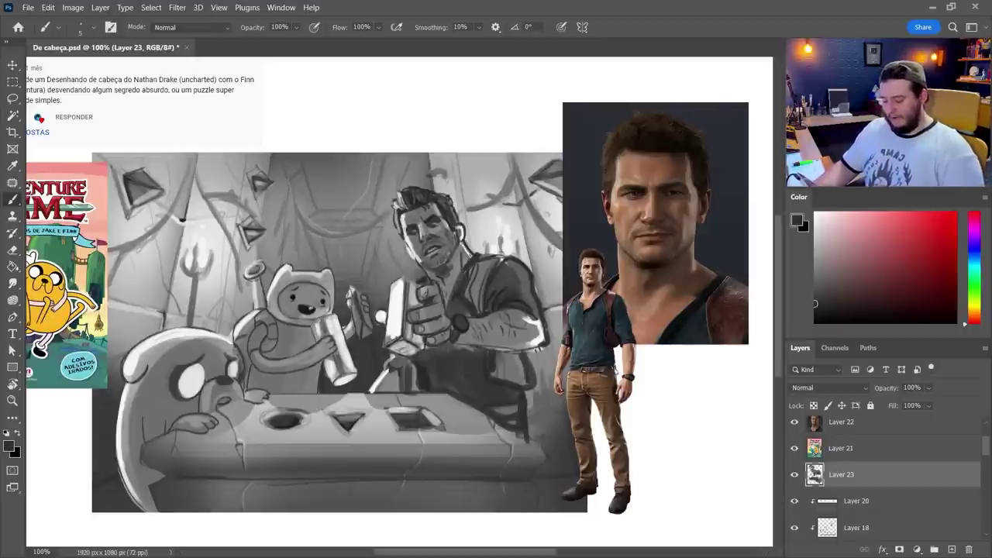
alt+click(516, 396)
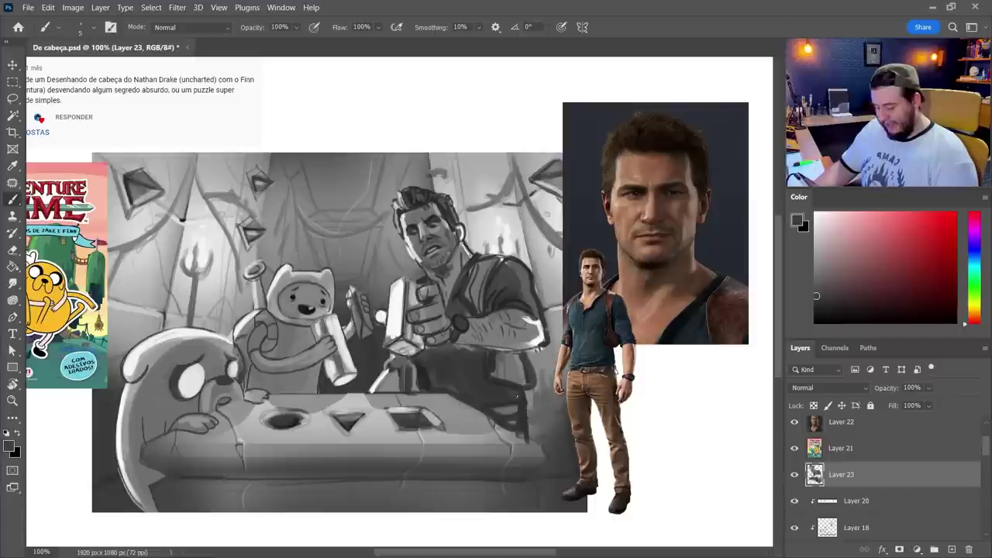
alt+click(509, 391)
- Touch up the area between Nathan Drake's jaw and his raised fist with sampled greys
drag(373, 444, 444, 423)
drag(423, 437, 468, 426)
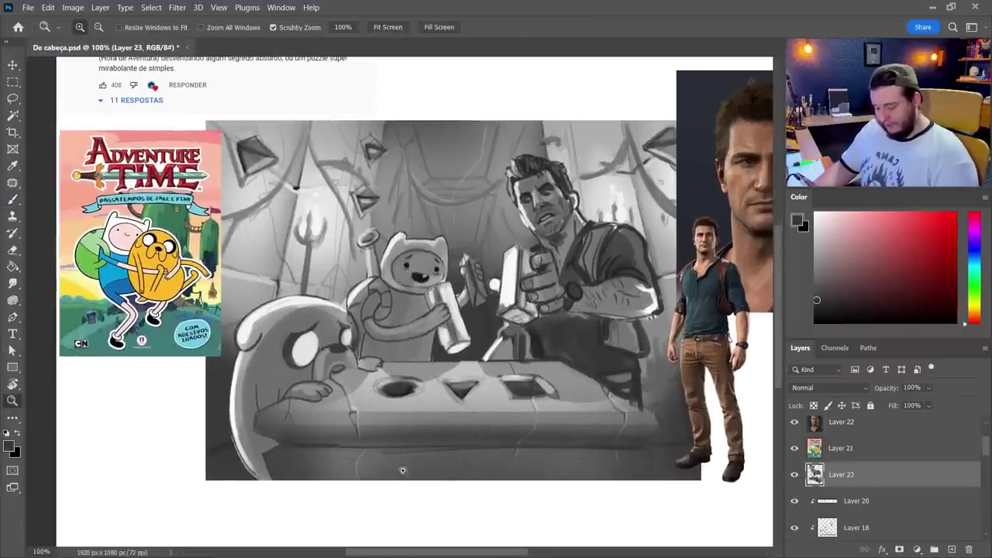
ctrl+click(565, 285)
alt+click(609, 169)
drag(469, 126, 471, 147)
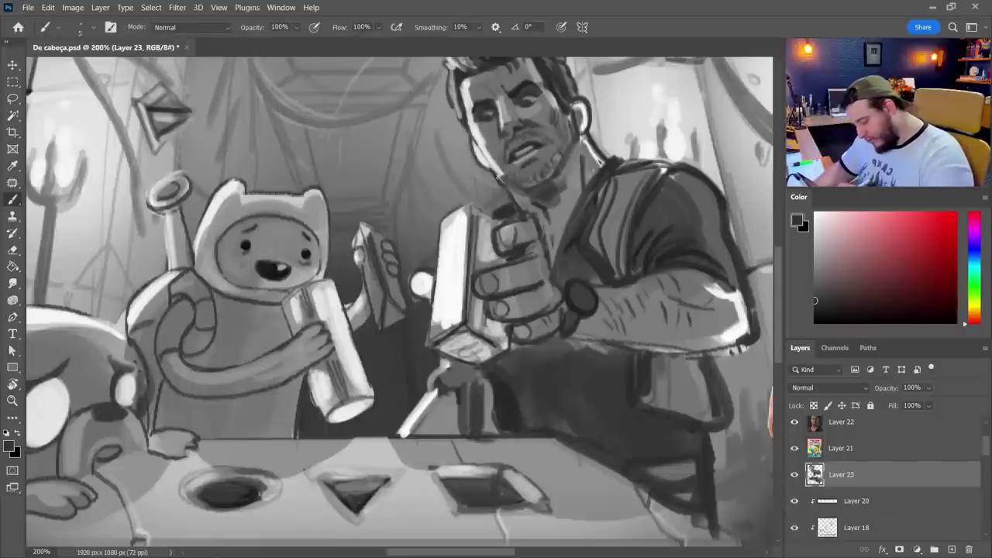
alt+click(500, 181)
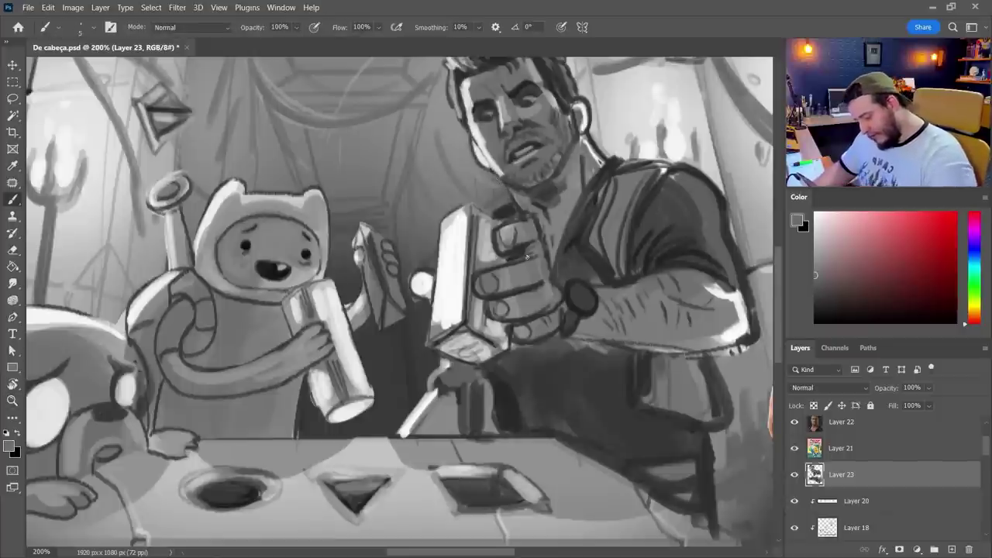
ctrl+alt+click(470, 372)
drag(421, 470, 511, 418)
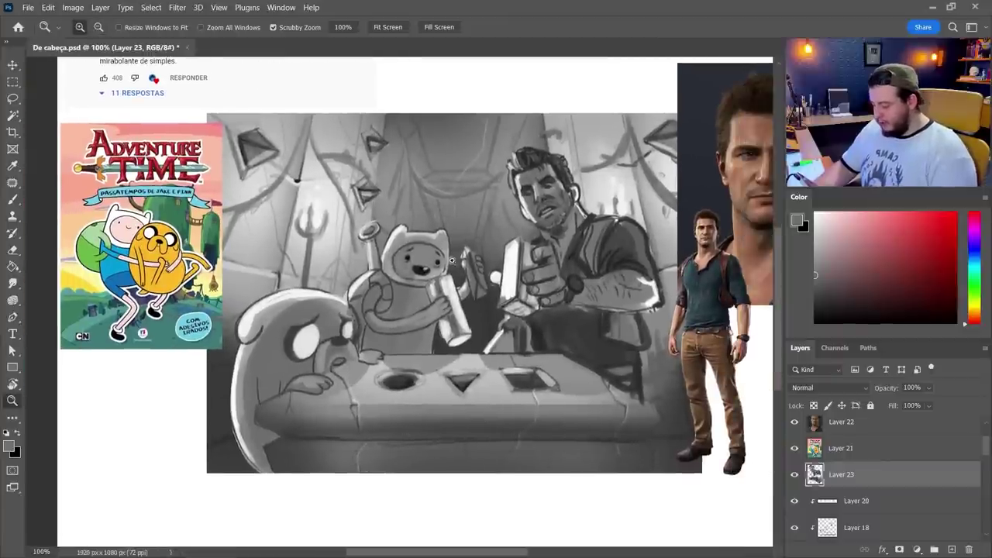
- Set the brush size to 12 px and paint light highlights and mid-grey tones along the edges of Finn's hood
key(b)
right_click(462, 249)
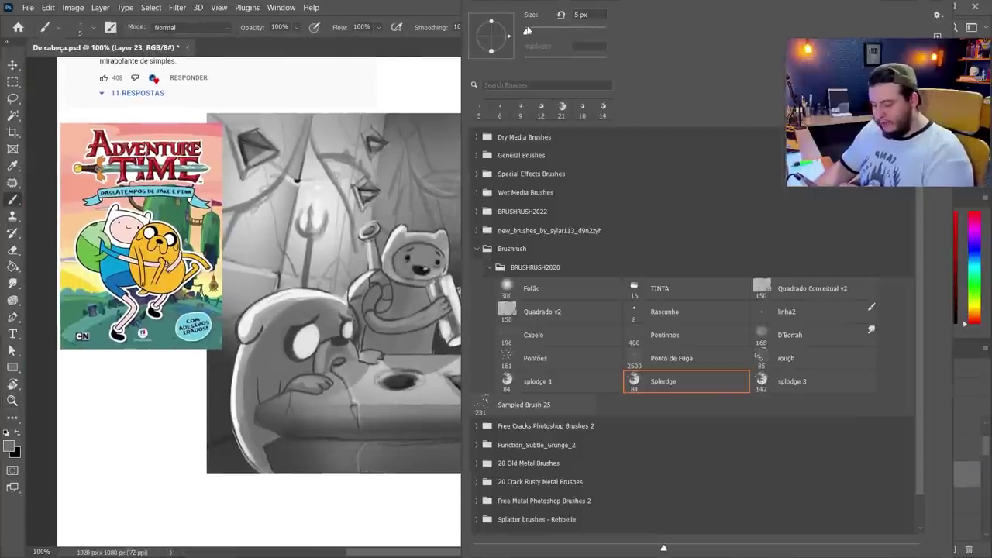
drag(529, 31, 530, 31)
alt+click(391, 241)
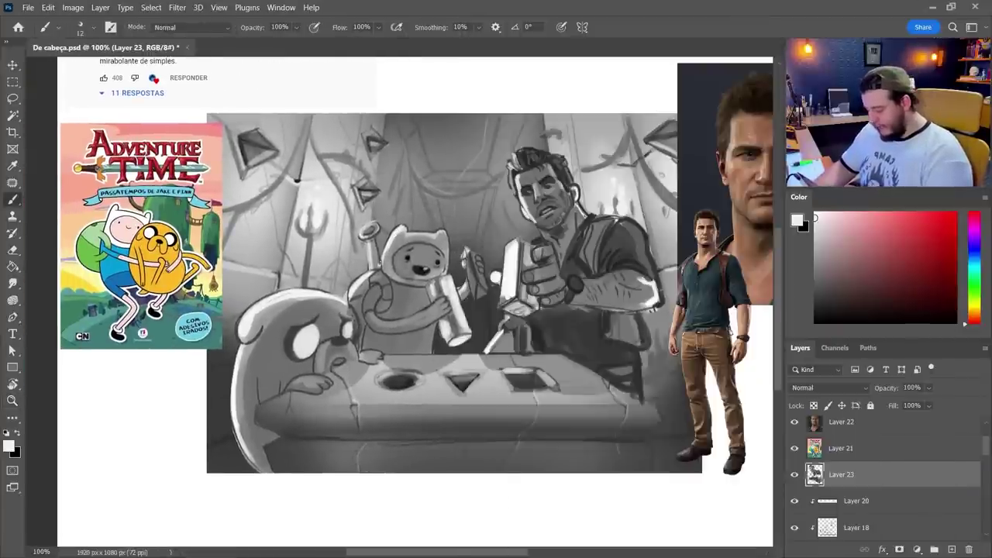
mouse_move(383, 264)
mouse_down()
mouse_move(406, 227)
mouse_move(447, 234)
mouse_move(388, 253)
mouse_up()
alt+click(444, 232)
drag(454, 238, 447, 276)
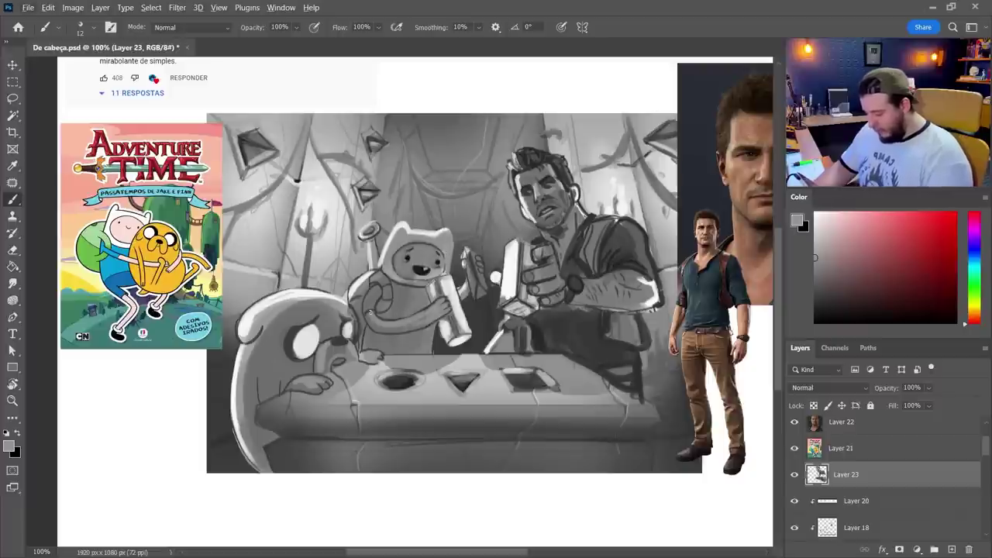
- Shade and define Finn's bent arm, shoulder and upper torso with sampled light and dark greys
mouse_move(370, 312)
mouse_down()
mouse_move(423, 309)
mouse_move(421, 320)
mouse_move(443, 301)
mouse_move(370, 315)
mouse_move(386, 285)
mouse_move(384, 311)
mouse_move(381, 285)
mouse_up()
alt+click(429, 272)
alt+click(373, 282)
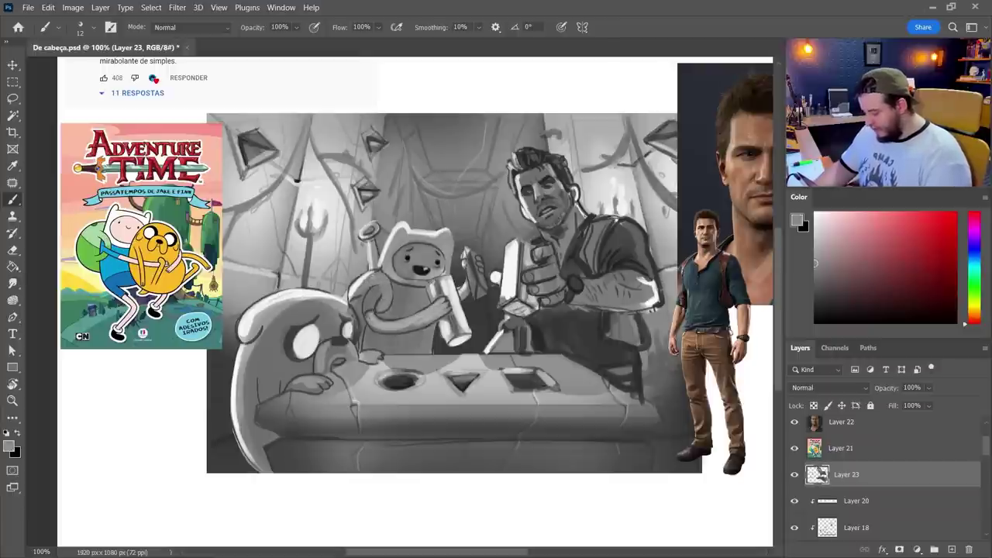
alt+click(379, 301)
drag(383, 284, 366, 296)
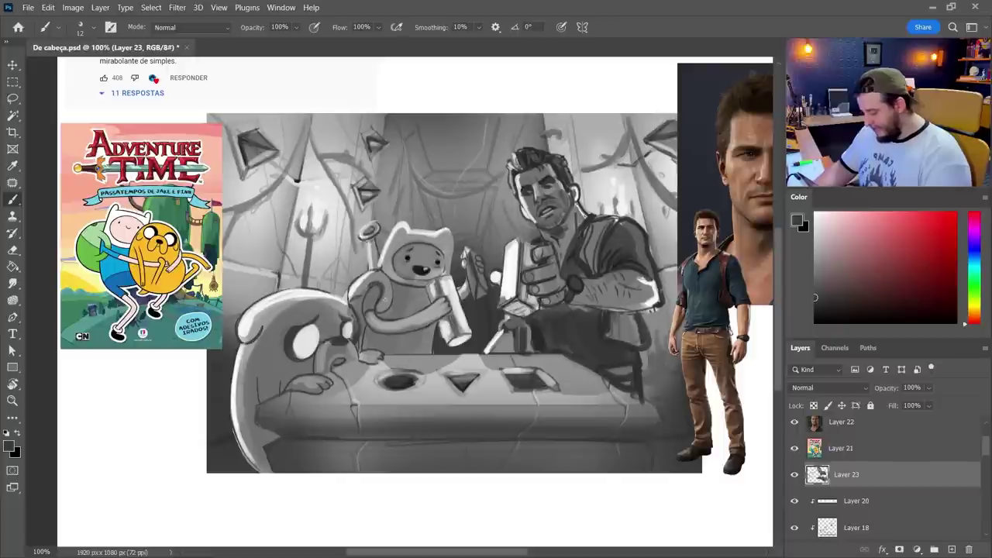
alt+click(355, 293)
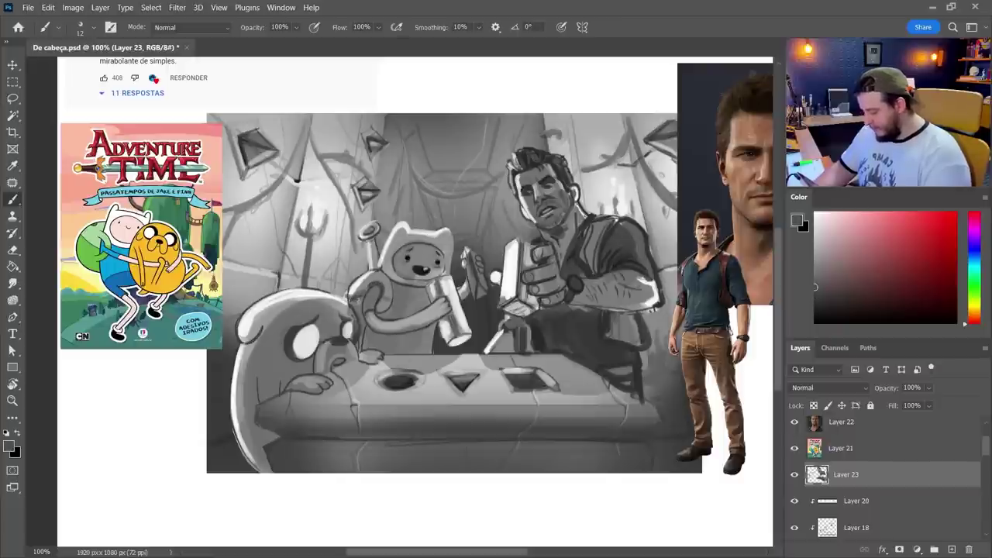
drag(376, 280, 367, 277)
alt+click(370, 277)
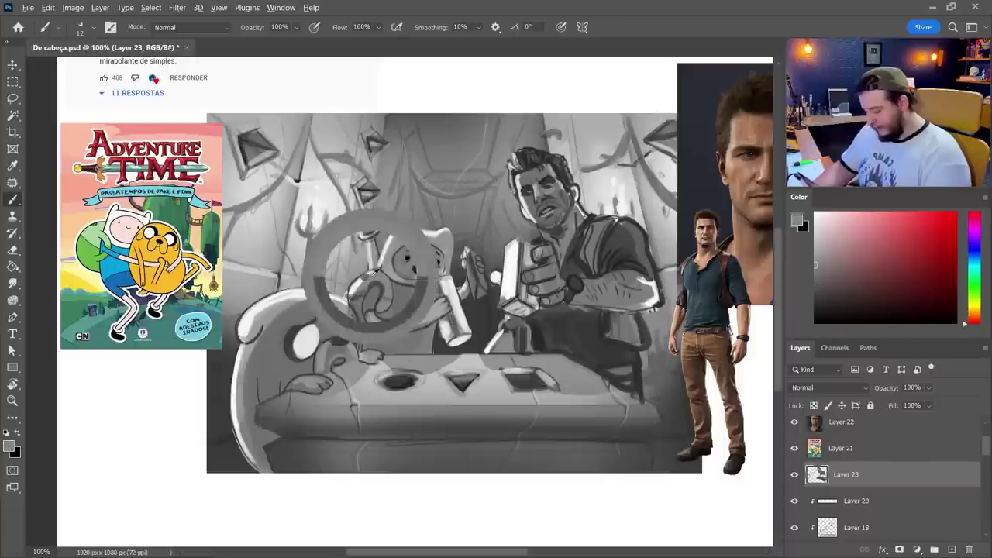
scroll(393, 380, down, 2)
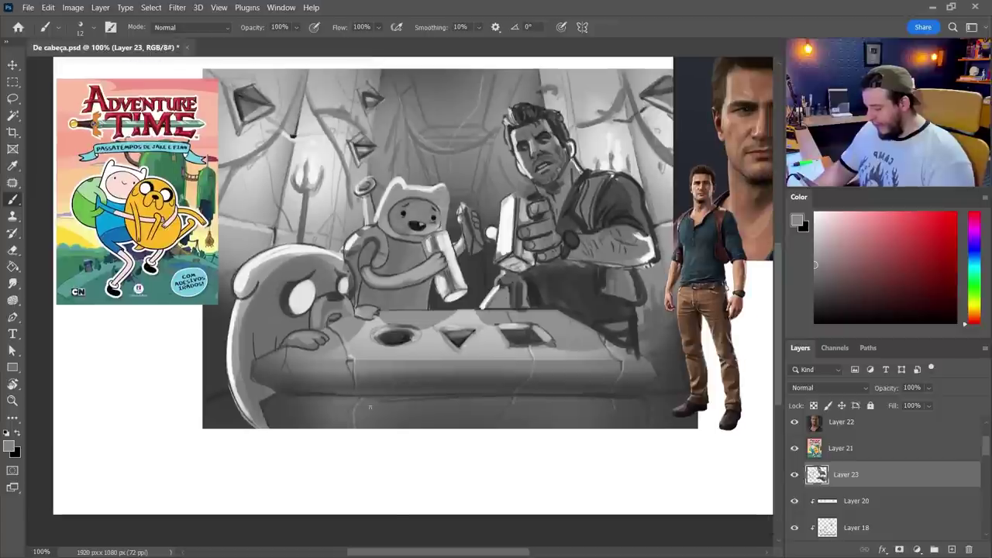
alt+click(424, 282)
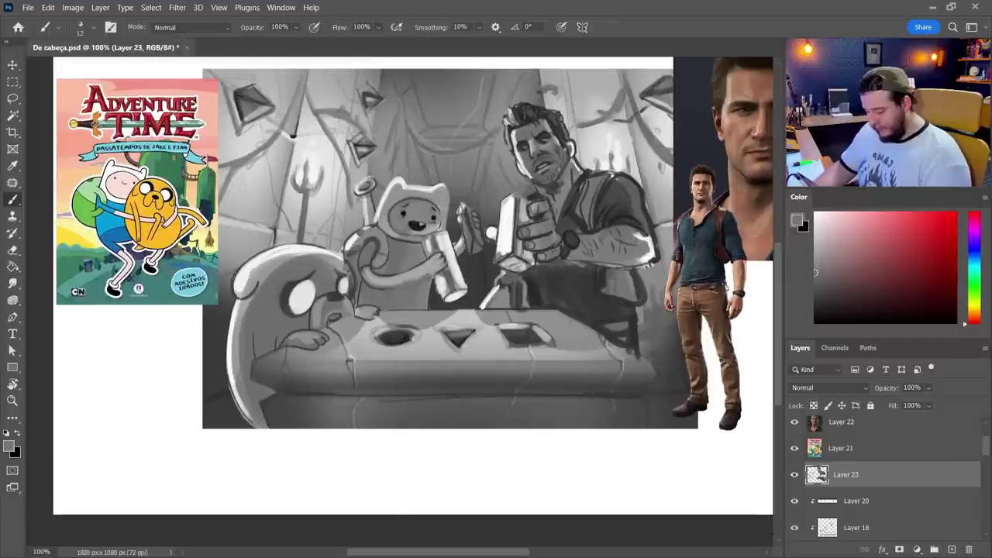
alt+click(382, 289)
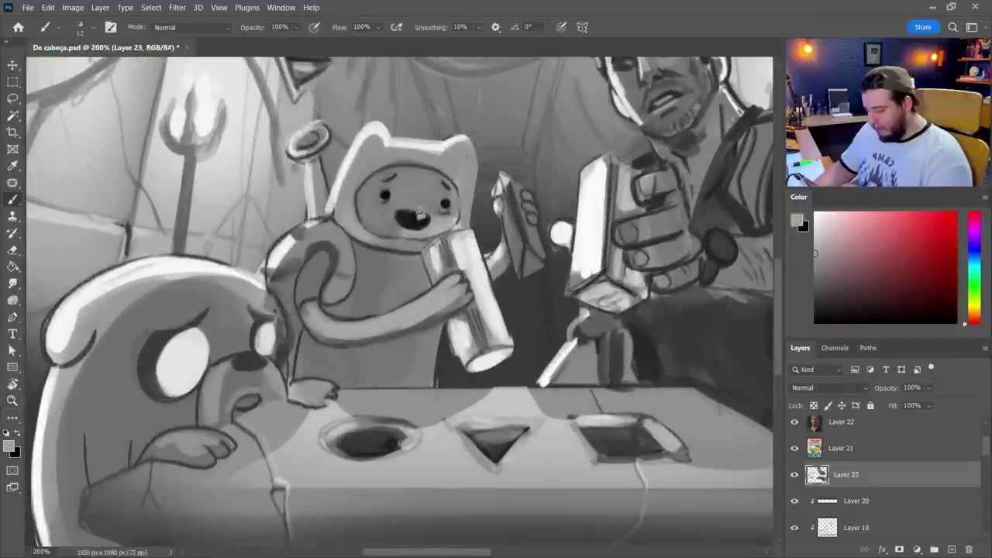
- Paint over Finn's mouth with sampled face grey, set the brush size to 6 px and redraw a small black open mouth
alt+click(407, 219)
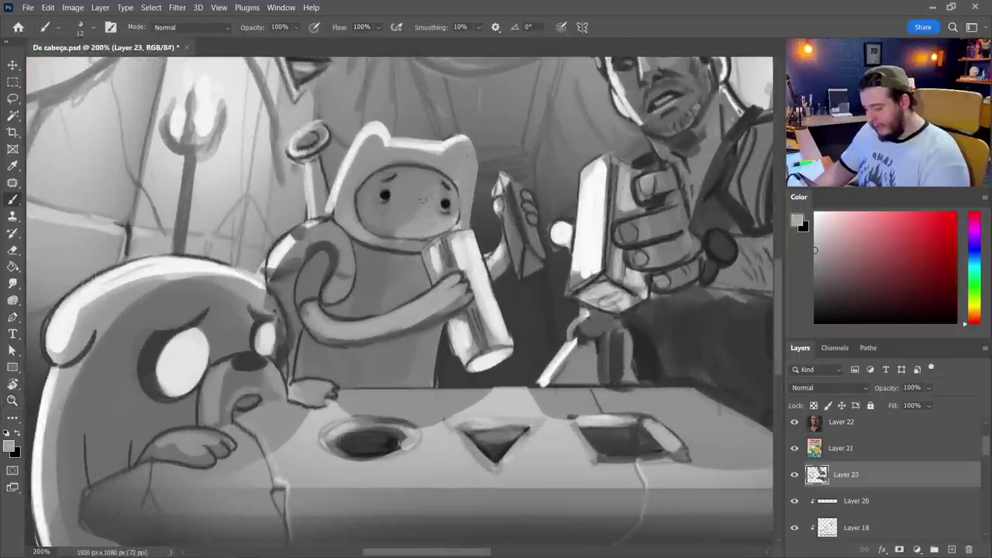
alt+click(448, 203)
right_click(448, 204)
click(511, 34)
click(434, 33)
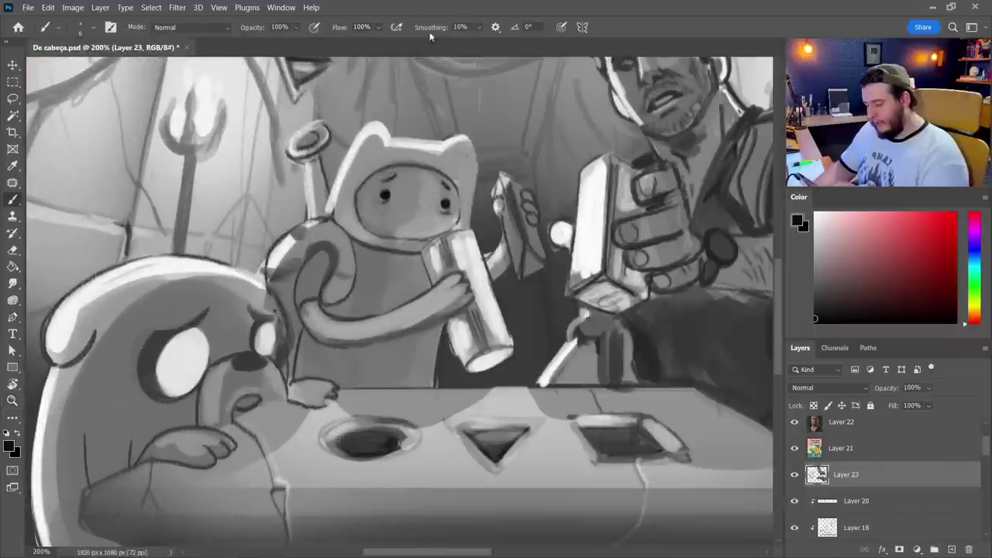
mouse_move(383, 206)
mouse_down()
mouse_move(558, 243)
mouse_move(664, 235)
mouse_move(651, 244)
mouse_up()
alt+click(659, 238)
mouse_move(660, 237)
mouse_down()
mouse_move(620, 295)
mouse_move(663, 241)
mouse_up()
key(ctrl+z)
key(ctrl+z)
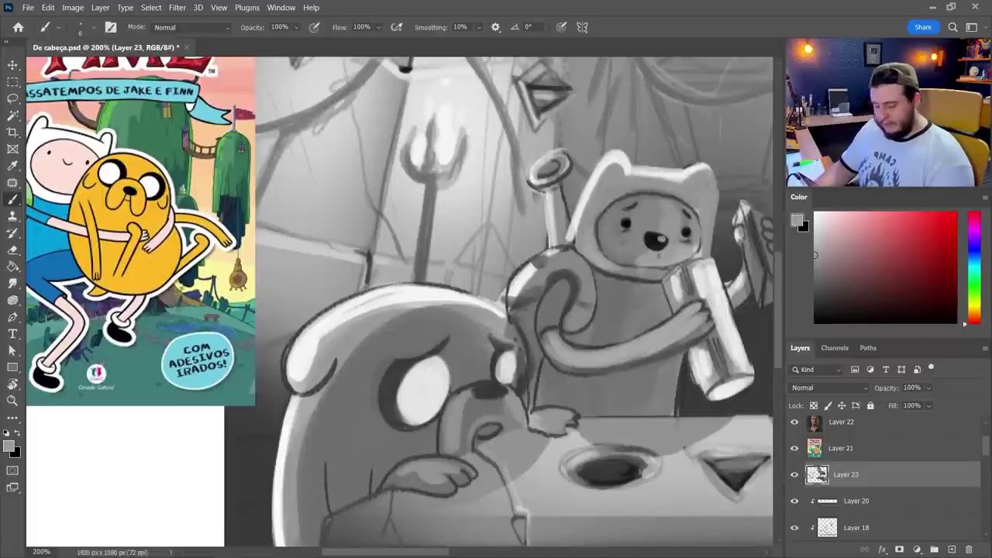
- Repaint Jake's muzzle with sampled greys, adding a solid black nose and a dark line around the mouth
key(z)
alt+click(608, 353)
drag(596, 392, 503, 339)
click(464, 323)
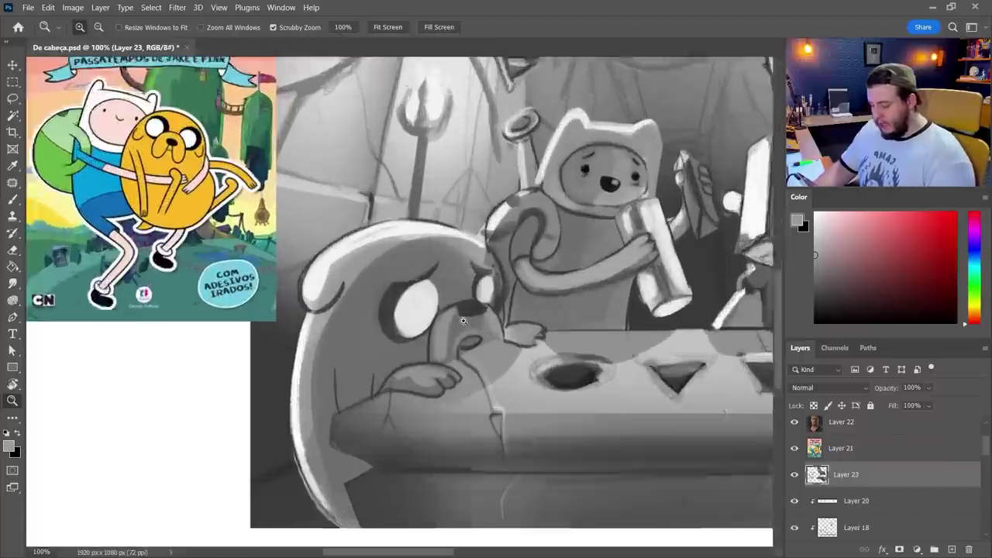
click(462, 321)
key(b)
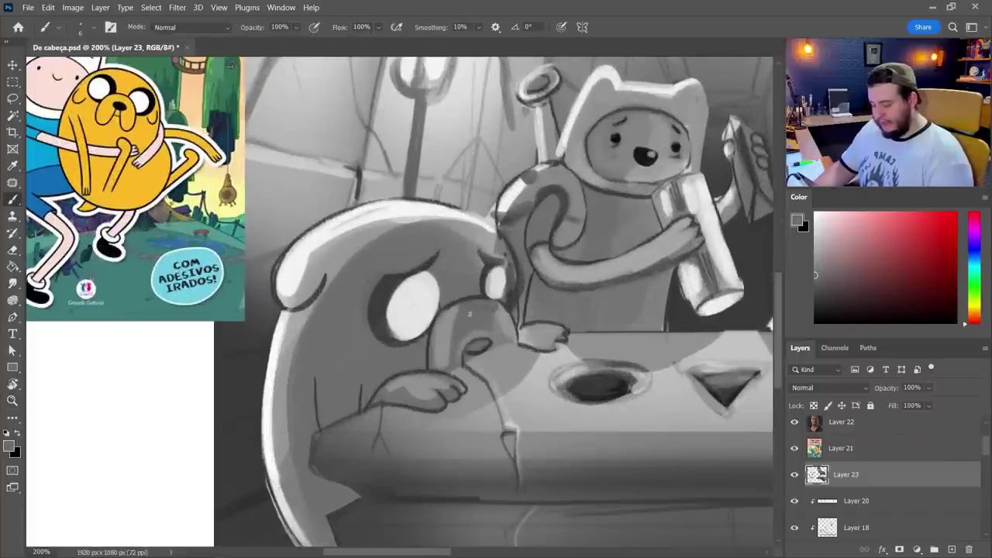
alt+click(643, 155)
drag(485, 322, 464, 362)
alt+click(483, 355)
alt+click(478, 330)
- Darken the outlines around both of Jake's eyes and add worried brow creases above them
mouse_move(389, 278)
mouse_down()
mouse_move(377, 326)
mouse_move(399, 277)
mouse_move(381, 334)
mouse_move(419, 342)
mouse_up()
mouse_move(436, 271)
mouse_down()
mouse_move(420, 307)
mouse_move(439, 253)
mouse_up()
mouse_move(440, 257)
mouse_down()
mouse_move(448, 238)
mouse_move(444, 259)
mouse_up()
drag(477, 250, 498, 264)
mouse_move(488, 265)
mouse_down()
mouse_move(483, 296)
mouse_move(504, 299)
mouse_up()
mouse_move(448, 122)
mouse_down()
mouse_move(462, 172)
mouse_move(419, 183)
mouse_move(440, 191)
mouse_move(466, 157)
mouse_move(462, 131)
mouse_up()
mouse_move(437, 167)
mouse_down()
mouse_move(447, 142)
mouse_move(433, 175)
mouse_up()
mouse_move(465, 131)
mouse_down()
mouse_move(444, 178)
mouse_move(434, 128)
mouse_up()
key(x)
drag(441, 132, 451, 149)
drag(428, 175, 432, 183)
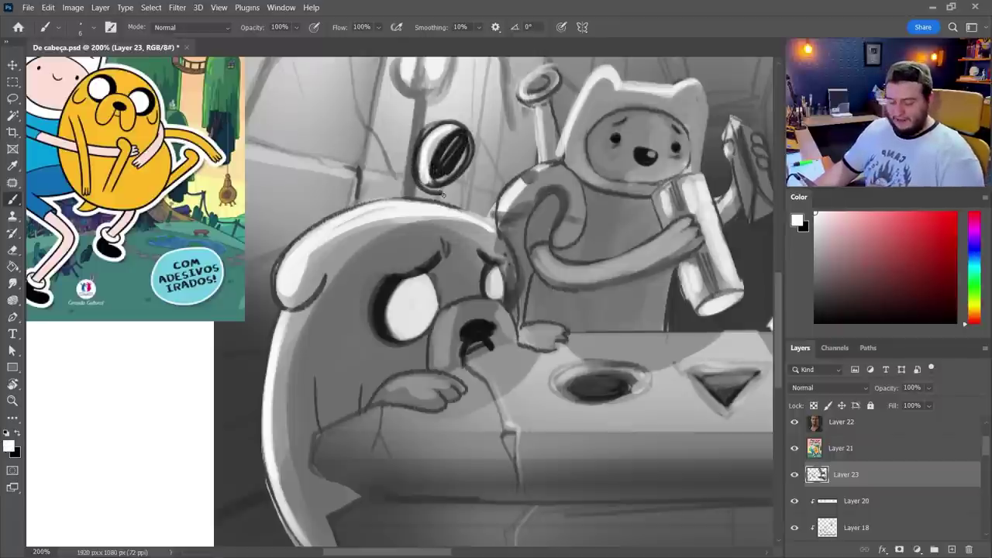
key(ctrl+z)
key(ctrl+z)
key(ctrl+z)
key(ctrl+z)
key(ctrl+z)
key(ctrl+z)
key(ctrl+z)
key(ctrl+z)
key(ctrl+z)
key(ctrl+z)
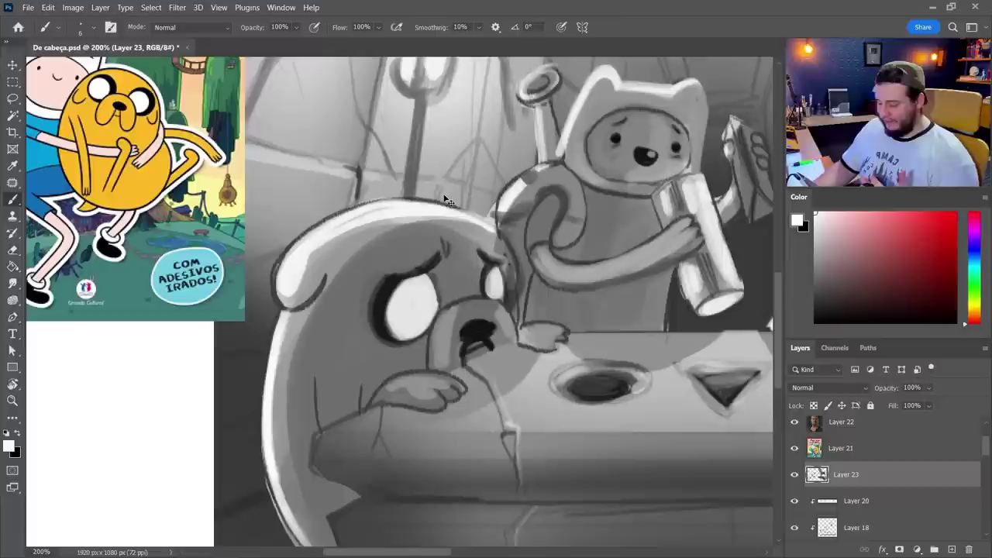
- Outline Jake's two hands on the table edge in near-black and touch up the surrounding area with sampled greys
drag(457, 404, 472, 386)
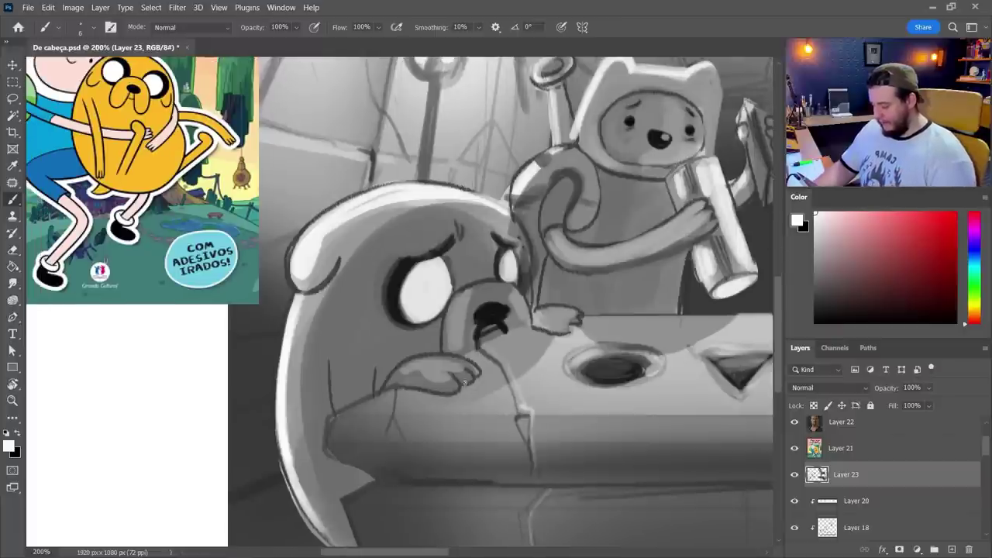
alt+click(487, 322)
mouse_move(388, 385)
mouse_down()
mouse_move(477, 375)
mouse_move(381, 391)
mouse_up()
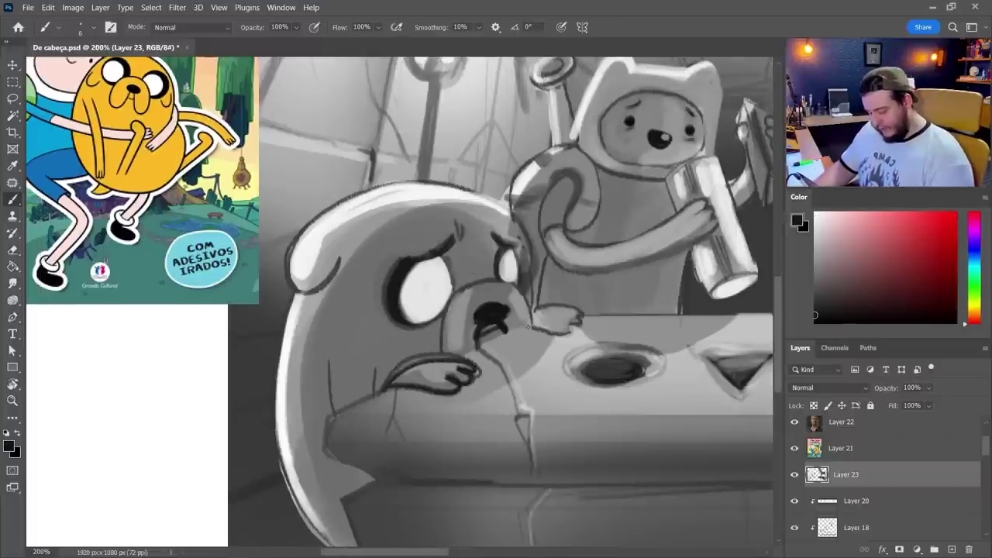
mouse_move(529, 326)
mouse_down()
mouse_move(563, 330)
mouse_move(556, 315)
mouse_move(529, 334)
mouse_move(582, 311)
mouse_up()
alt+click(574, 291)
alt+click(591, 346)
drag(602, 383, 401, 402)
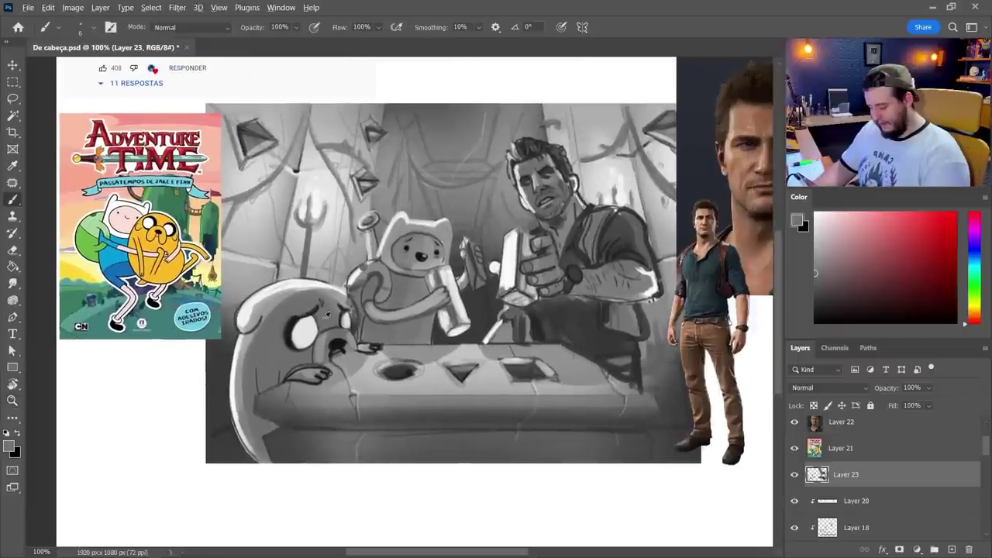
- Set the brush size to 17 px and repaint the rim and background edge around Jake's head with sampled greys
right_click(262, 310)
drag(392, 34, 397, 36)
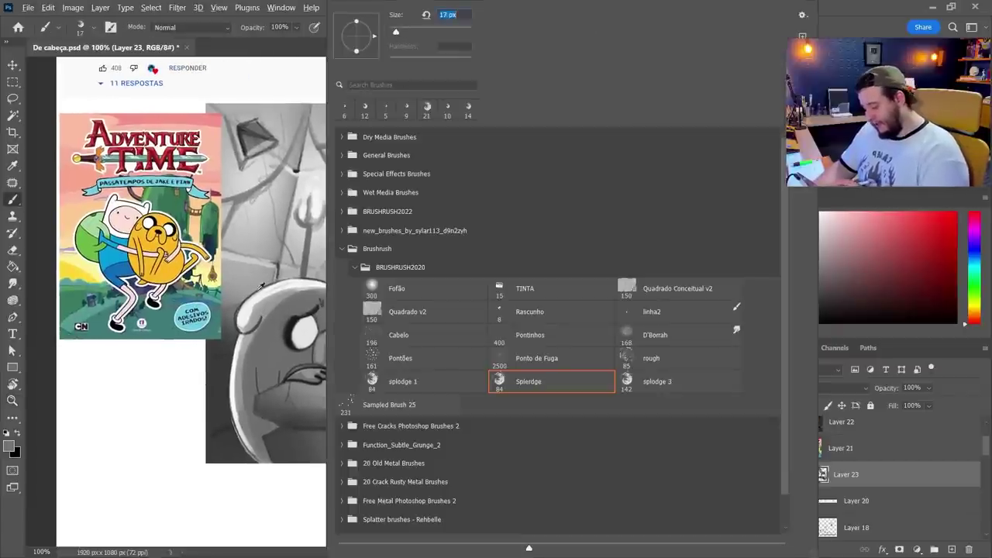
click(261, 286)
alt+click(249, 294)
mouse_move(238, 319)
mouse_down()
mouse_move(260, 292)
mouse_move(241, 333)
mouse_up()
alt+click(225, 331)
alt+click(249, 296)
drag(258, 293, 278, 284)
alt+click(270, 305)
mouse_move(237, 355)
mouse_down()
mouse_move(278, 291)
mouse_move(246, 330)
mouse_move(233, 378)
mouse_move(299, 286)
mouse_move(342, 292)
mouse_up()
alt+click(301, 282)
alt+click(313, 307)
- Set the brush size to 10 px, draw Jake's drooping ear and dark head outline, and restore the light rim
right_click(297, 309)
drag(367, 33, 365, 34)
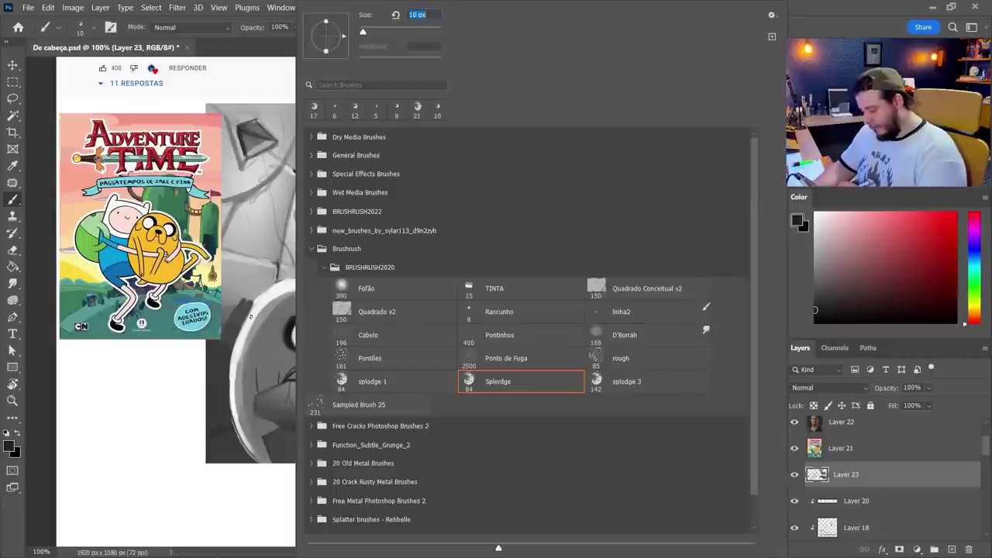
mouse_move(254, 300)
mouse_down()
mouse_move(248, 337)
mouse_move(257, 304)
mouse_move(287, 283)
mouse_move(333, 285)
mouse_move(360, 338)
mouse_up()
alt+click(352, 314)
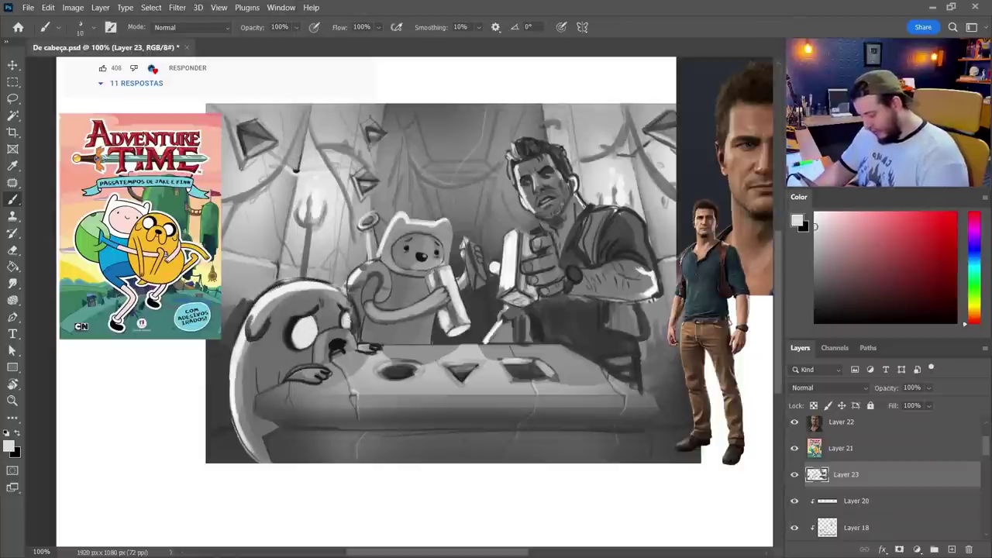
drag(339, 288, 357, 334)
alt+click(359, 322)
- Paint the light rim down Jake's back and add a small pointed tail at its base
drag(232, 344, 232, 367)
mouse_move(256, 419)
mouse_down()
mouse_move(233, 454)
mouse_move(217, 441)
mouse_move(228, 430)
mouse_move(216, 421)
mouse_move(245, 444)
mouse_up()
key(x)
alt+click(247, 411)
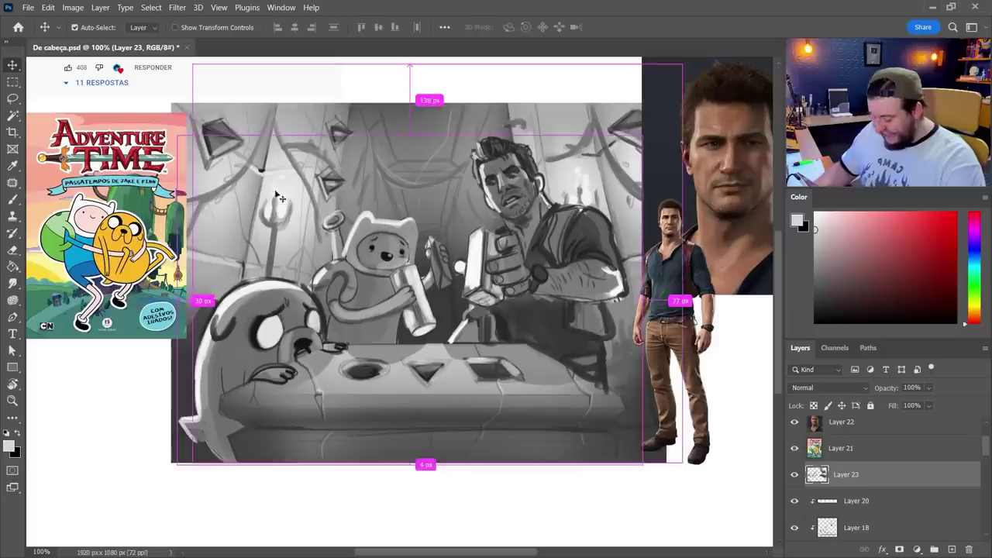
- Hide the reference layers Layer 21, Layer 22 and Nathan_Drake, and make Layer 23 active again
ctrl+click(159, 217)
click(797, 447)
click(796, 430)
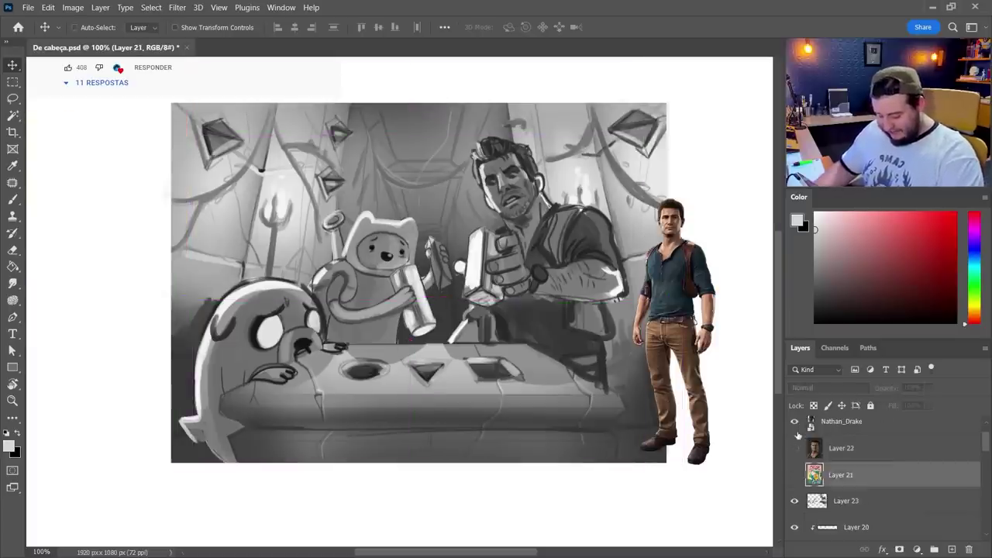
click(844, 498)
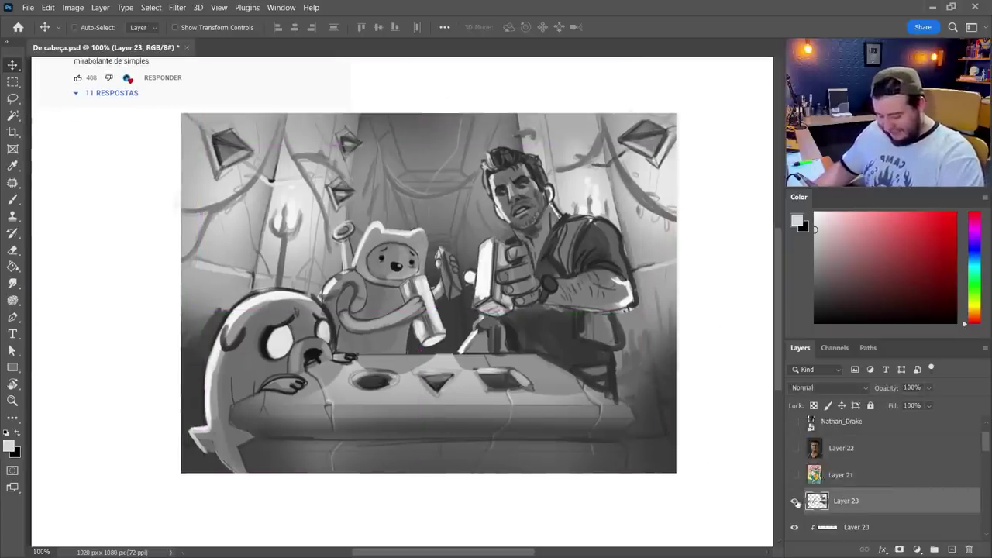
- Toggle the visibility of Layer 23 to compare the painting with and without the new rendering
click(794, 502)
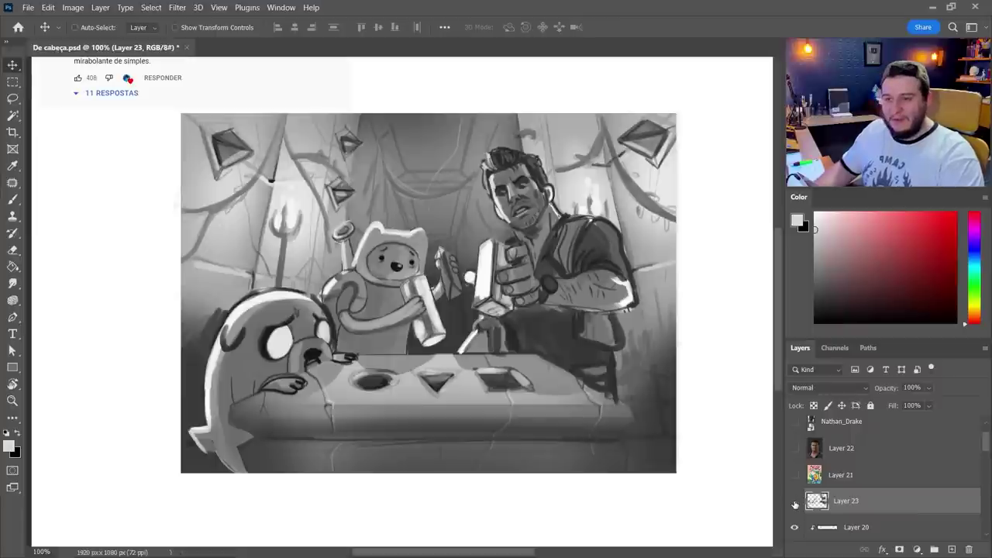
click(795, 502)
click(794, 503)
- Shade Nathan Drake's torso and hip gear under his forearm and rework his lower hand with sampled greys
key(z)
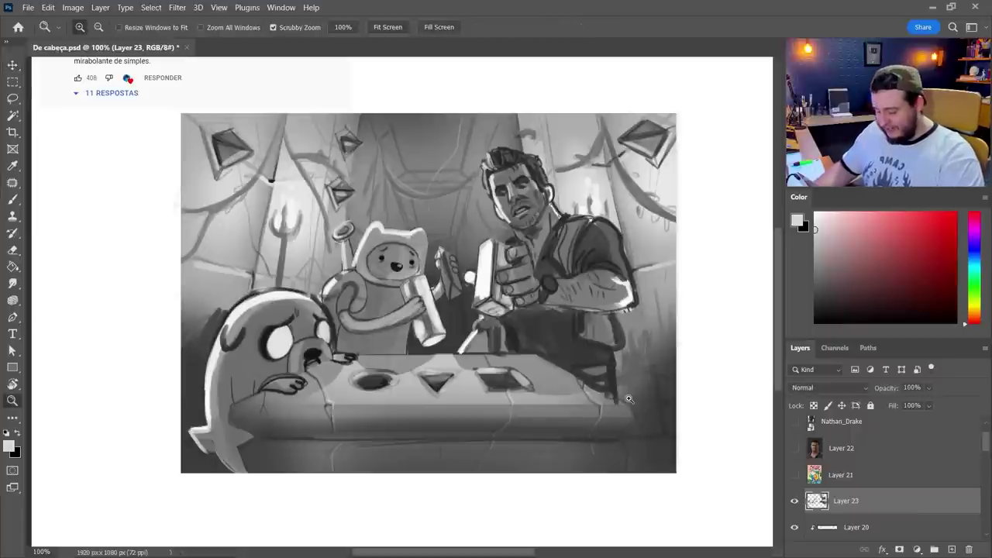
click(630, 398)
key(b)
alt+click(555, 247)
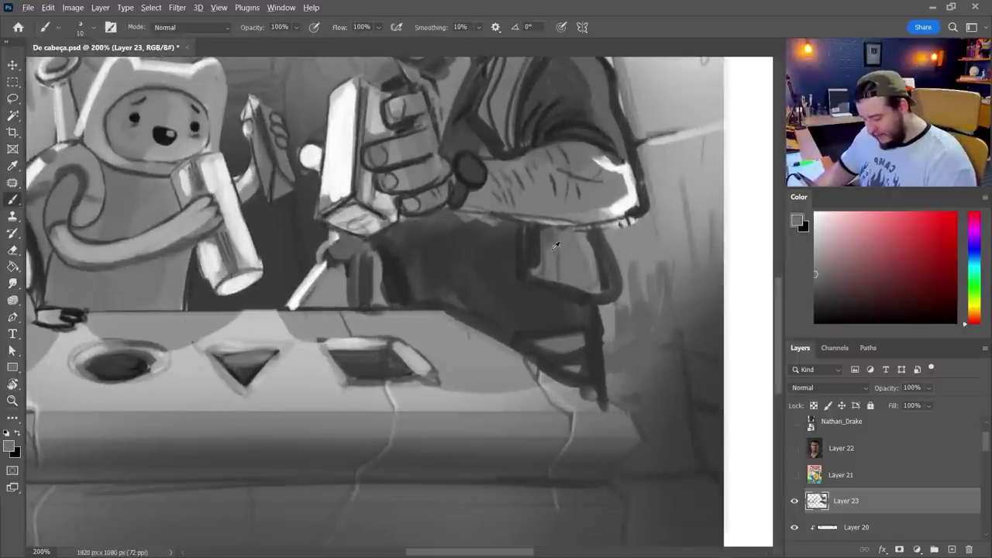
drag(525, 253, 529, 274)
alt+click(505, 259)
mouse_move(519, 234)
mouse_down()
mouse_move(519, 274)
mouse_move(459, 215)
mouse_up()
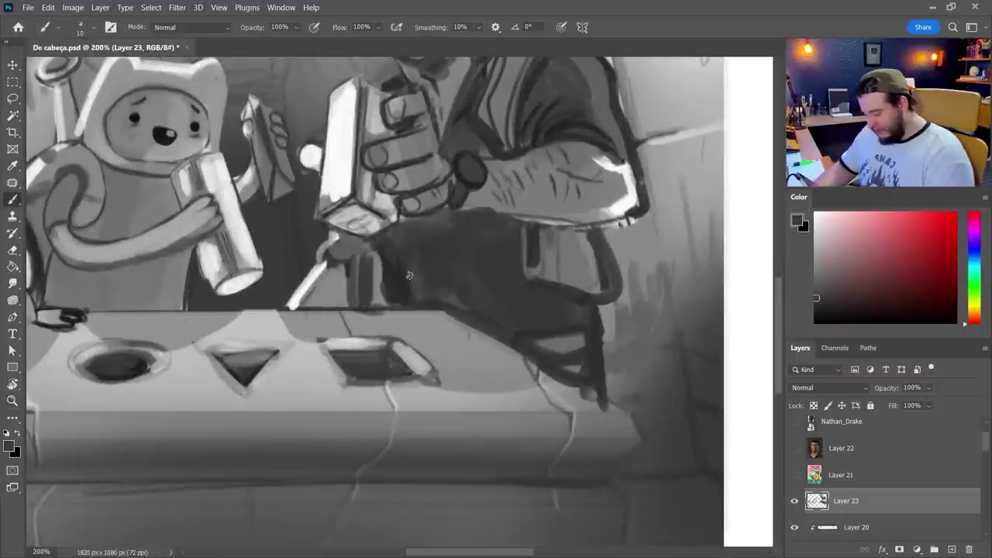
alt+click(355, 275)
mouse_move(356, 261)
mouse_down()
mouse_move(370, 305)
mouse_move(327, 270)
mouse_move(309, 301)
mouse_up()
- Paint dark hair strokes on Nathan Drake's forearm and soften its lower edge with a sampled mid-grey
alt+click(399, 282)
drag(507, 165, 519, 183)
drag(517, 172, 535, 203)
drag(558, 152, 575, 169)
alt+click(534, 203)
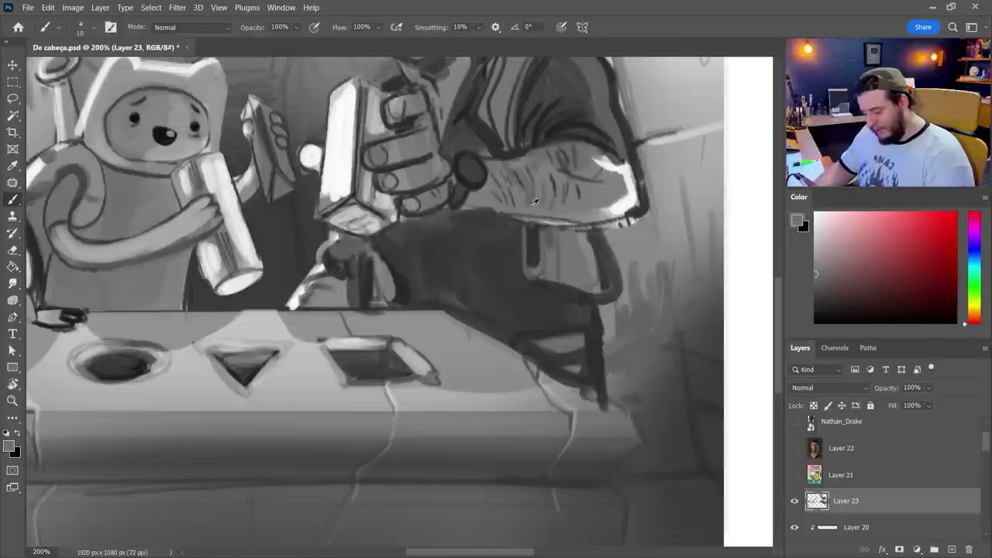
drag(501, 213, 526, 217)
mouse_move(479, 209)
mouse_down()
mouse_move(559, 226)
mouse_move(609, 213)
mouse_move(597, 358)
mouse_up()
- Sample a dark grey, reduce the brush size to 4 px and outline Nathan Drake's neck from ear to shoulder
alt+click(597, 358)
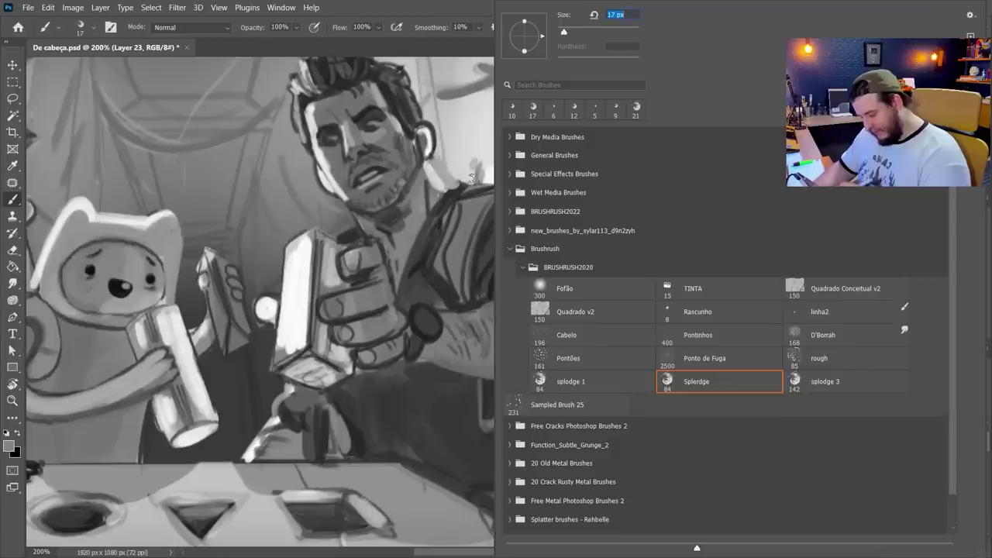
click(453, 191)
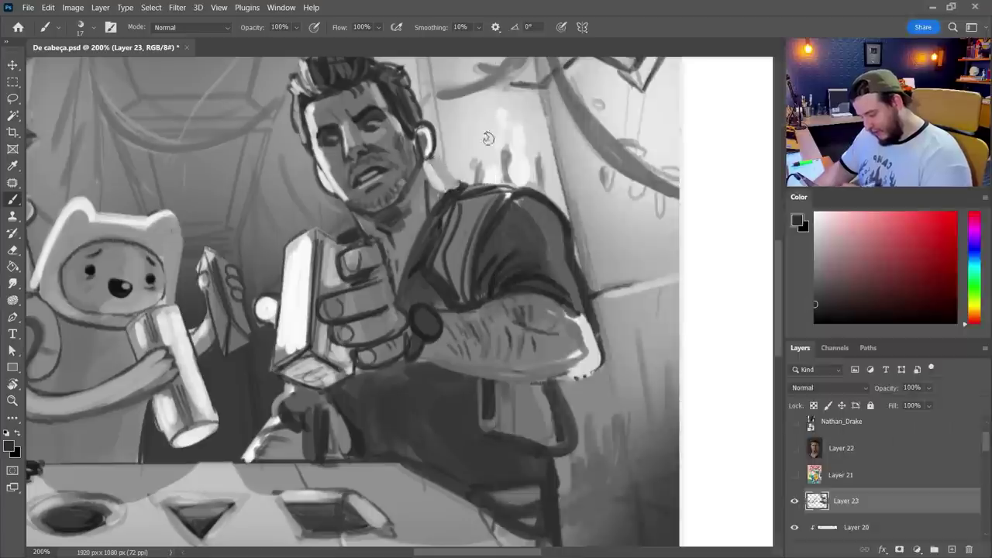
right_click(505, 157)
drag(568, 33, 558, 37)
drag(430, 159, 455, 188)
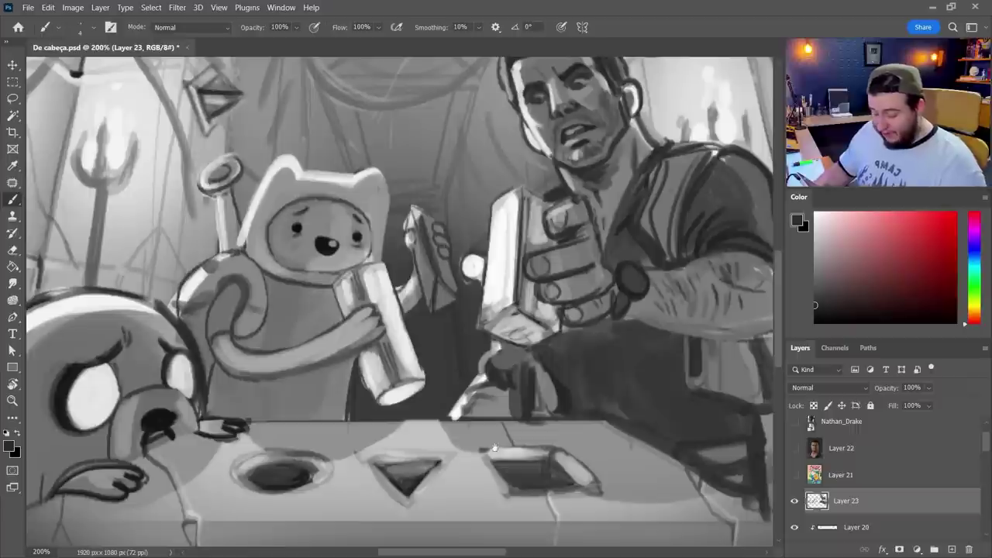
- Draw small dark sweat drops on Jake, Finn and Nathan Drake's elbow, and fill Finn's drops with a sampled light tone
drag(495, 440, 620, 381)
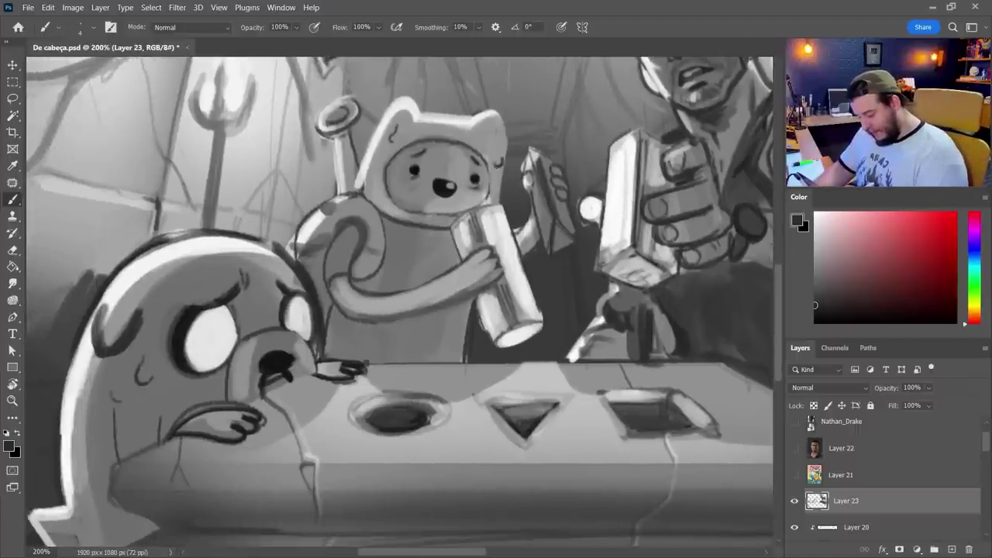
drag(582, 267, 387, 355)
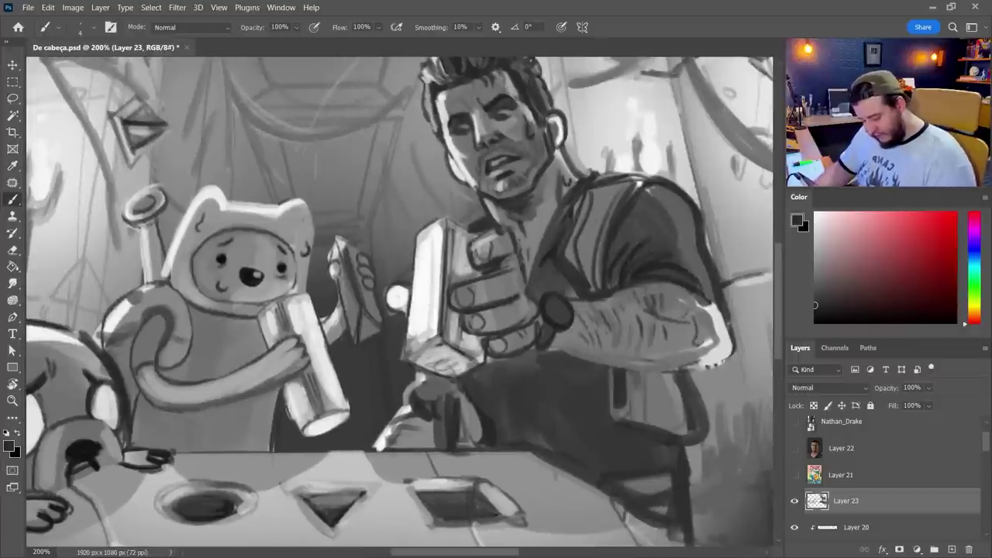
drag(453, 155, 459, 168)
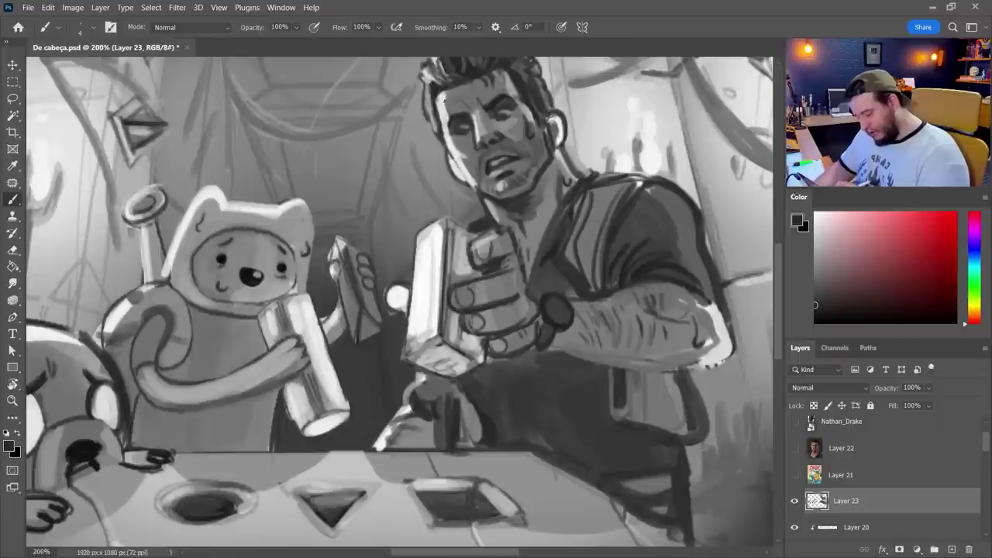
alt+click(198, 226)
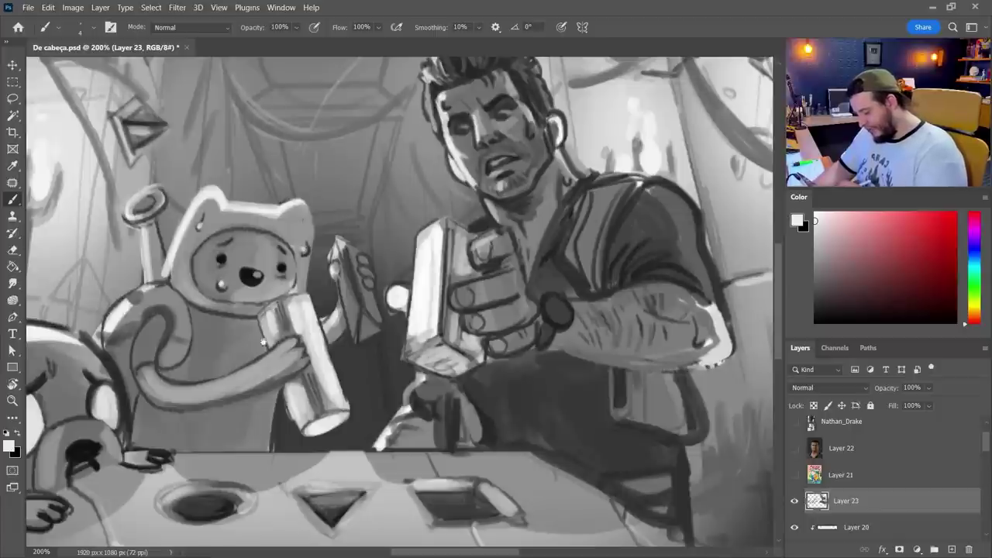
- Outline the oval, triangular and rectangular slots on the tabletop with thin dark grey strokes and save the document
drag(264, 342, 481, 231)
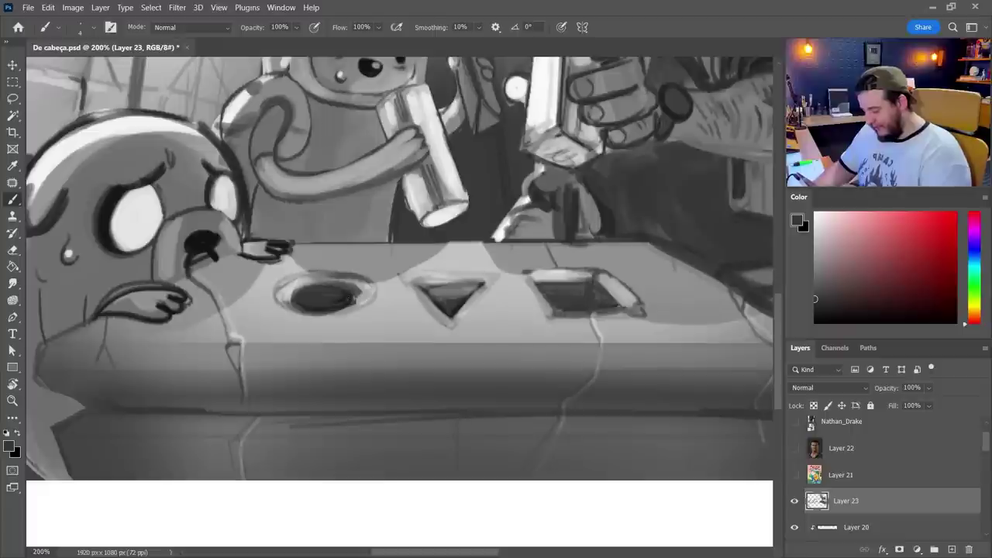
mouse_move(277, 296)
mouse_down()
mouse_move(374, 297)
mouse_move(446, 325)
mouse_up()
drag(398, 273, 427, 306)
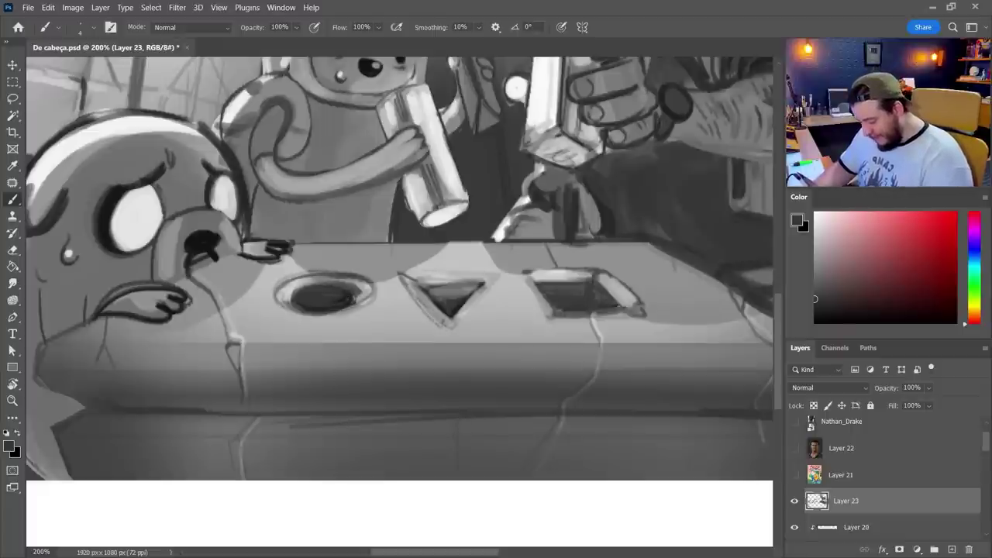
mouse_move(496, 273)
mouse_down()
mouse_move(449, 326)
mouse_move(427, 274)
mouse_move(403, 273)
mouse_up()
drag(522, 271, 554, 318)
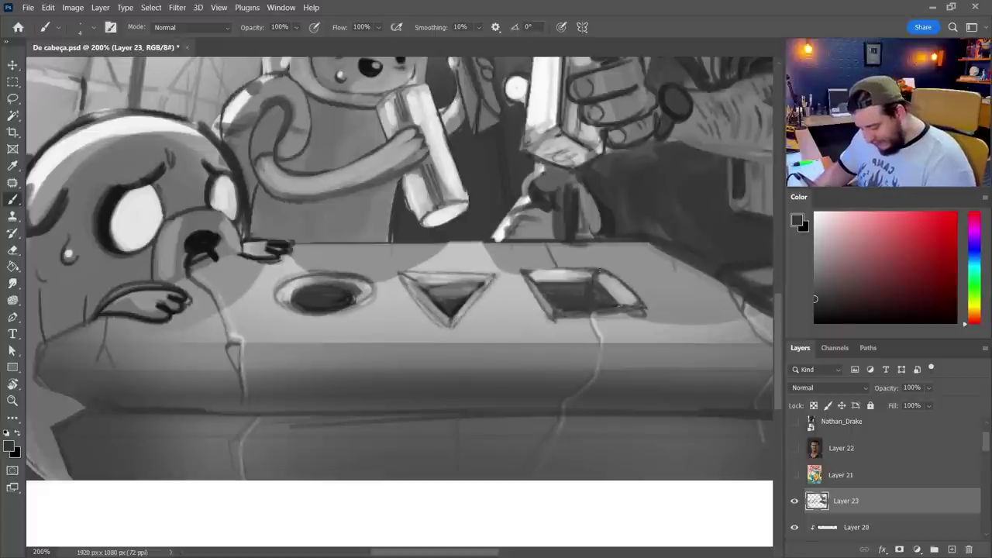
drag(526, 271, 595, 270)
key(ctrl+s)
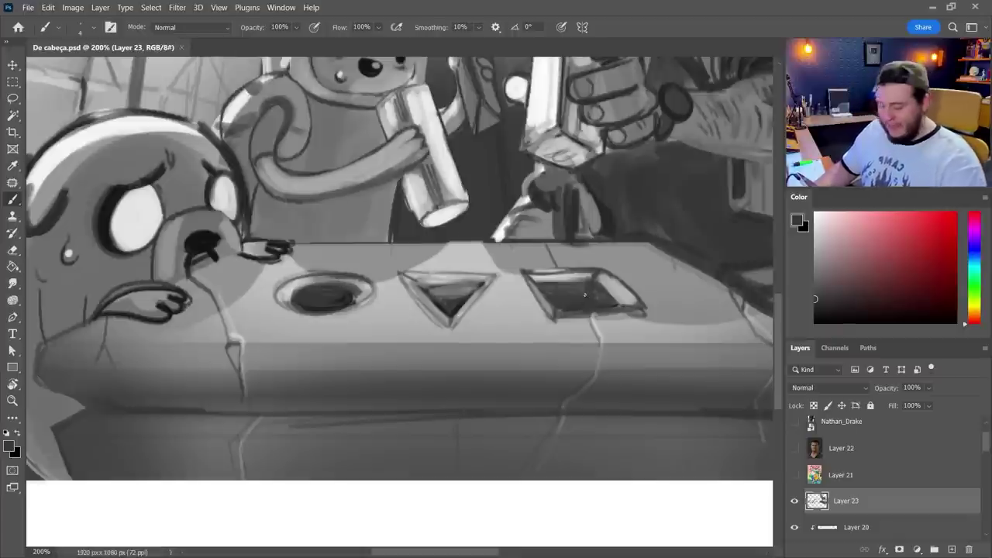
- Examine the characters and table slots up close, and check the composition of the whole illustration
key(z)
alt+click(580, 269)
drag(566, 283, 481, 372)
drag(481, 372, 485, 368)
click(363, 277)
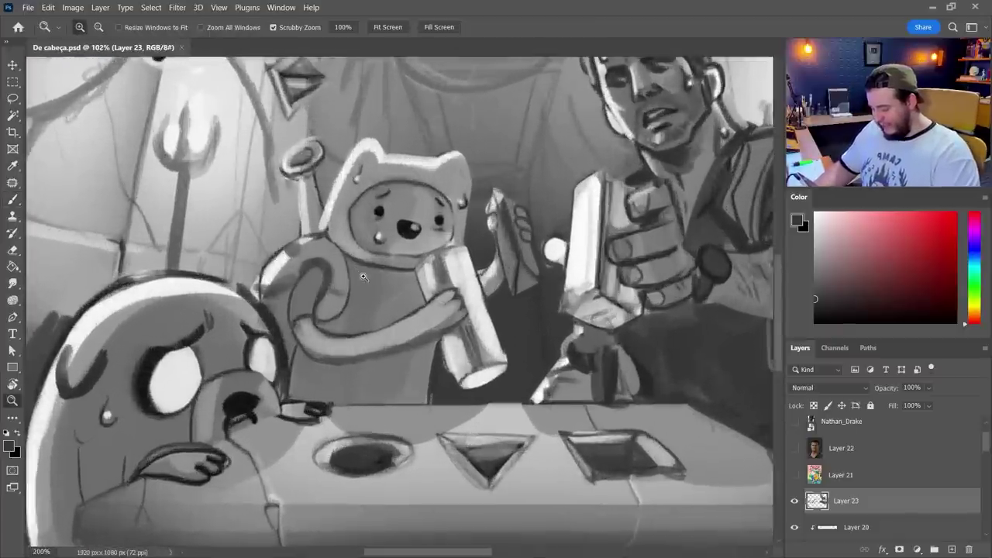
alt+click(360, 284)
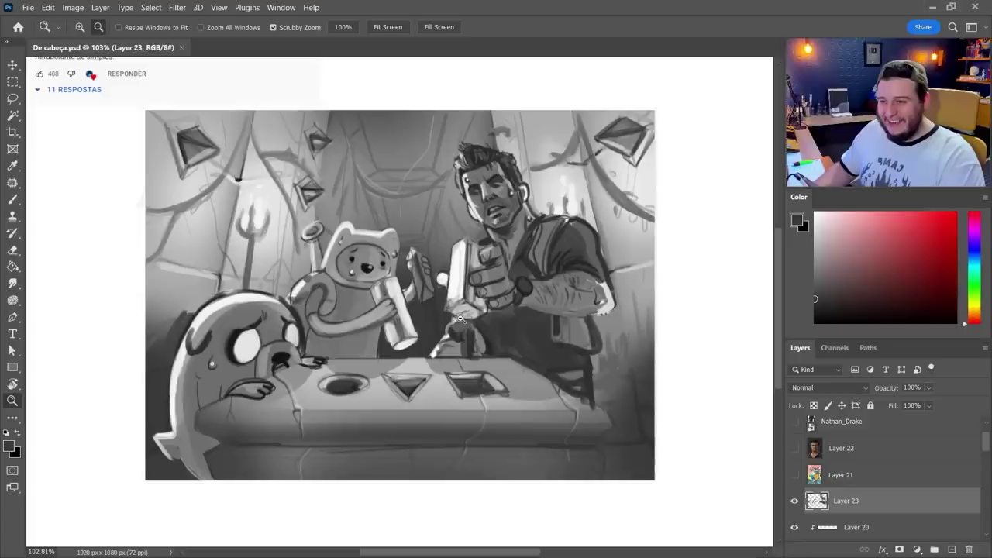
drag(463, 318, 494, 342)
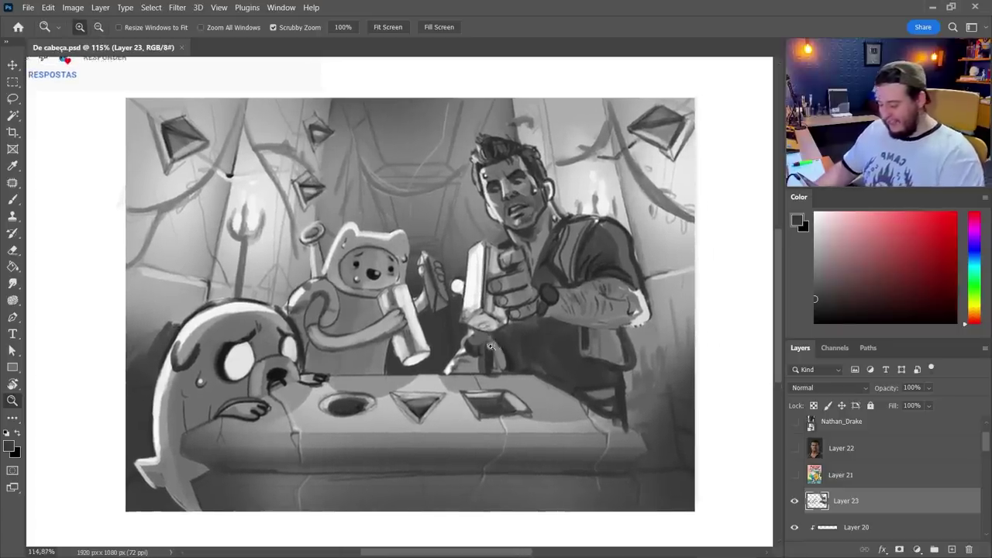
mouse_move(365, 296)
mouse_down()
mouse_move(487, 387)
mouse_move(386, 335)
mouse_move(352, 260)
mouse_move(353, 301)
mouse_up()
scroll(397, 321, down, 1)
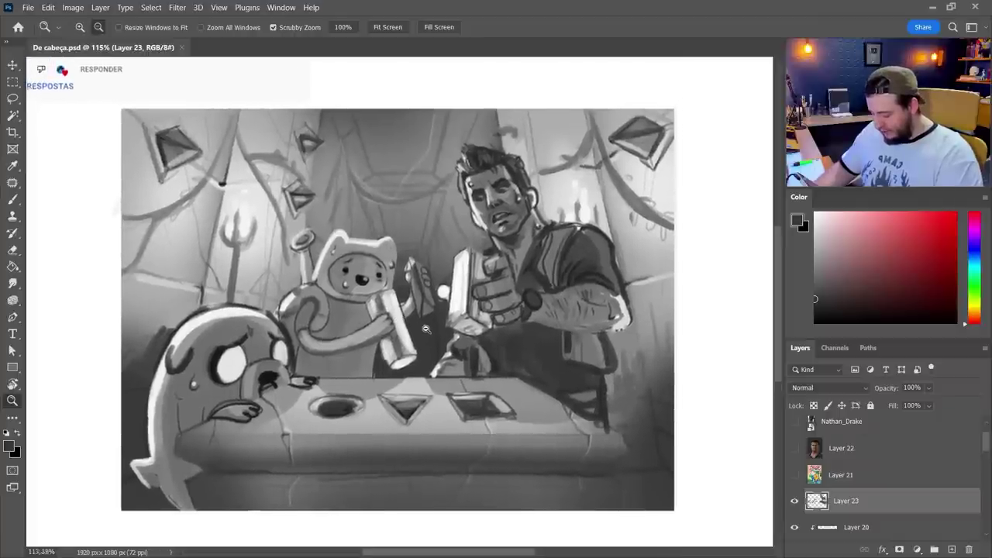